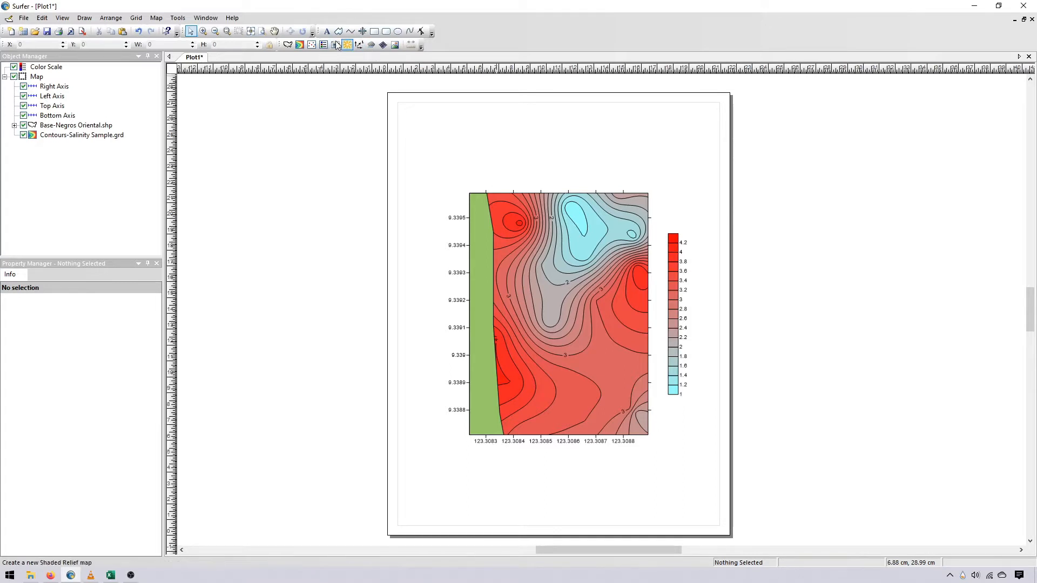
Place a symbol in the map's upper-right corner and change it to the north arrow Symbol 64 from Default Symbols.
click(363, 33)
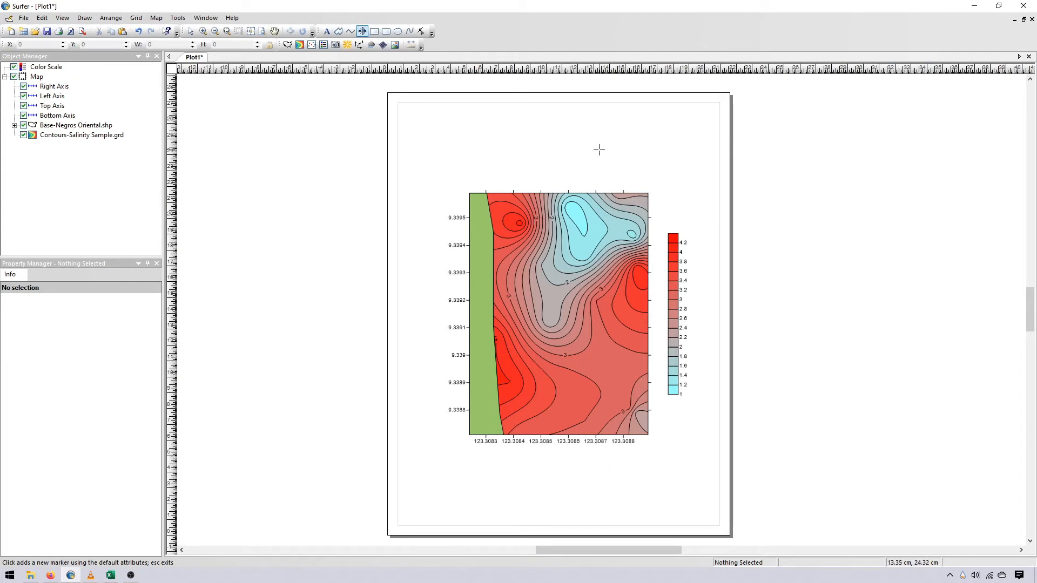
click(635, 203)
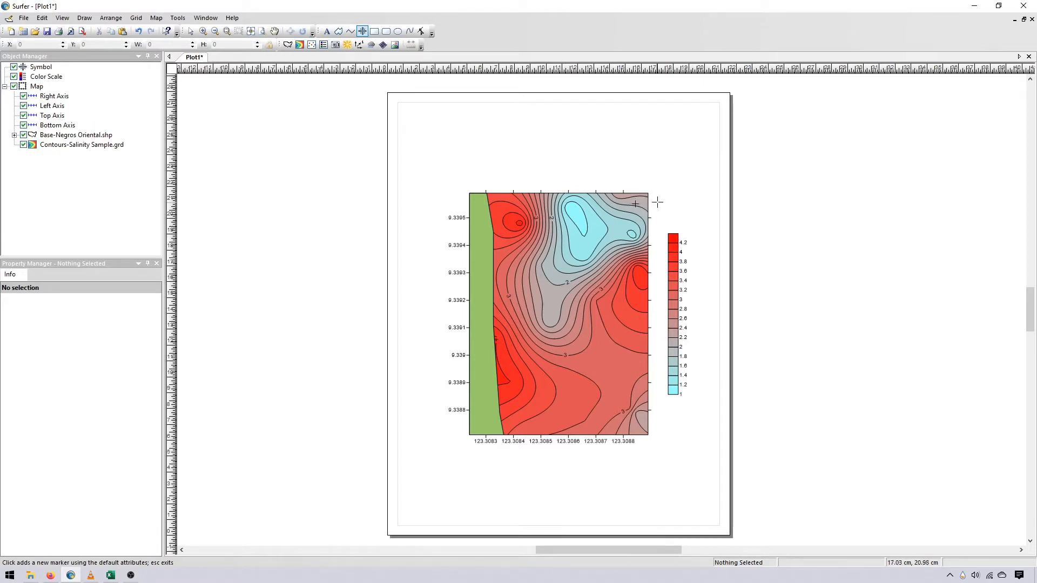
scroll(653, 197, up, 2)
scroll(651, 187, up, 1)
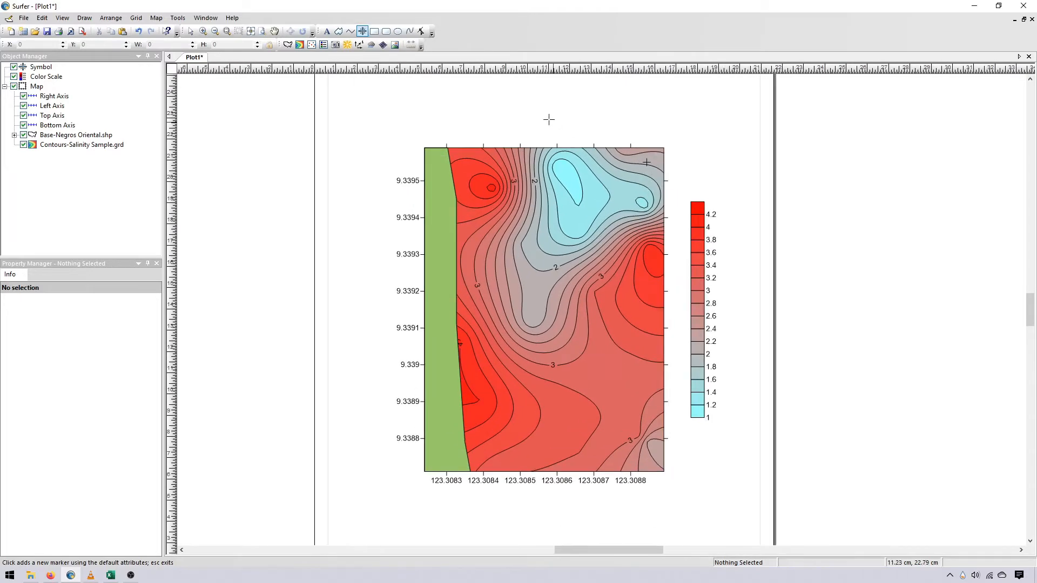
click(204, 31)
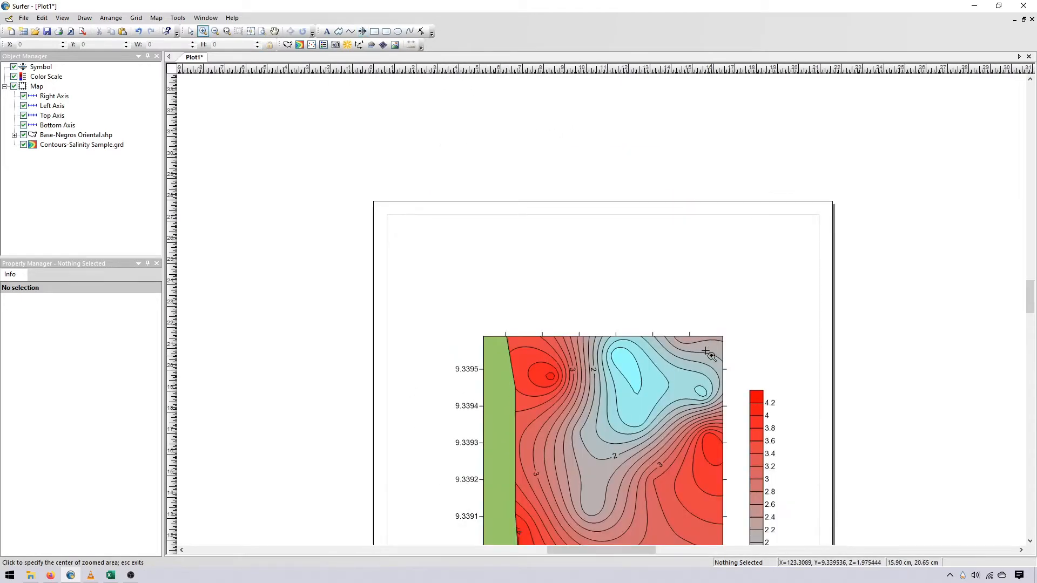
click(712, 356)
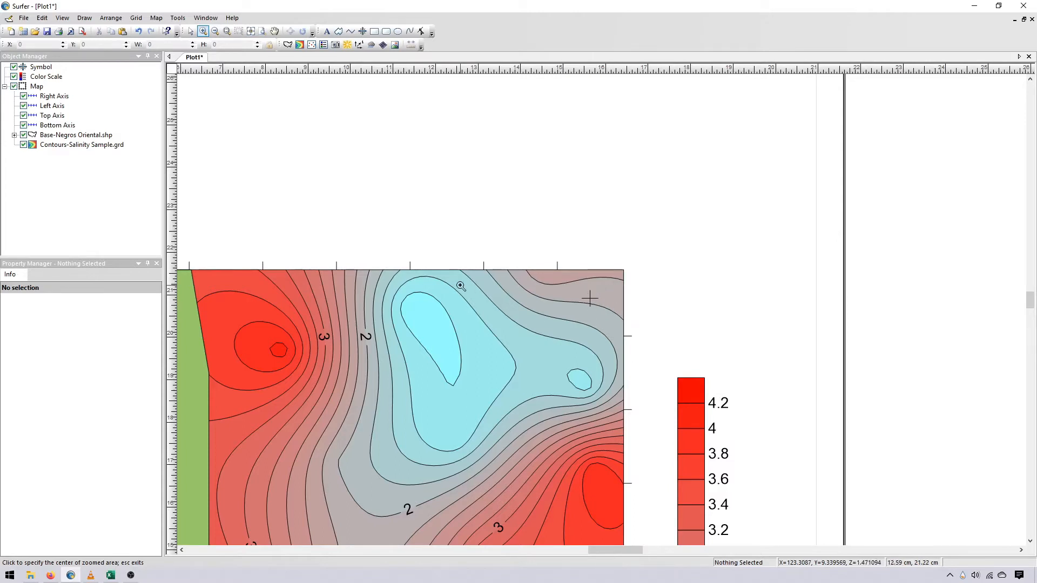
click(41, 67)
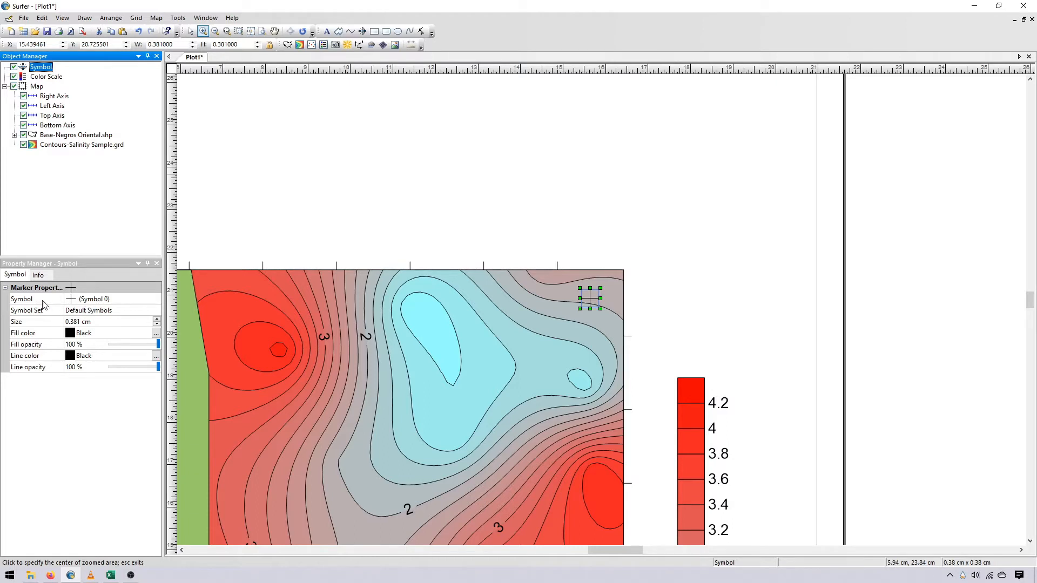
click(91, 301)
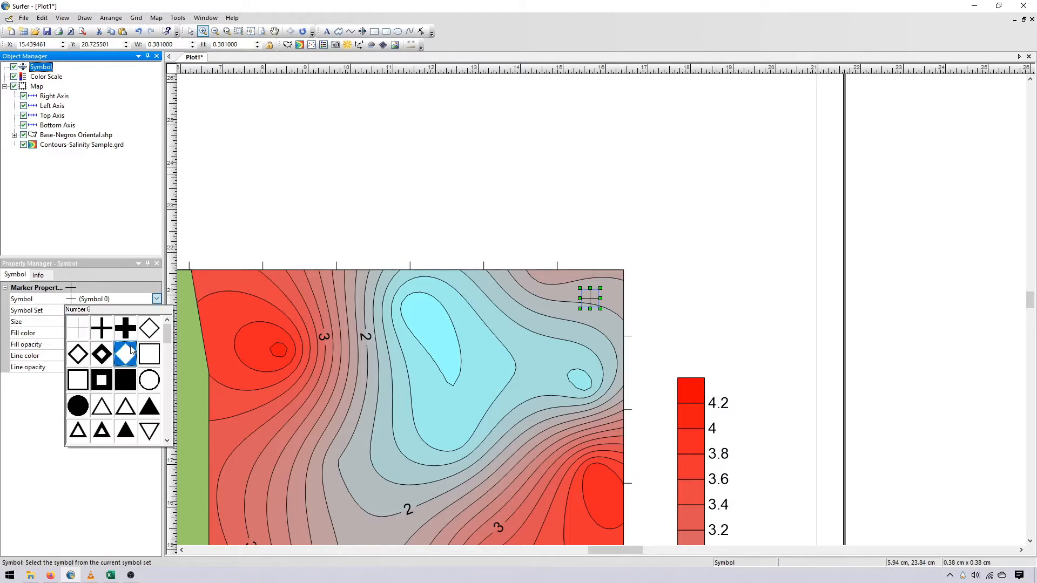
drag(168, 337, 173, 394)
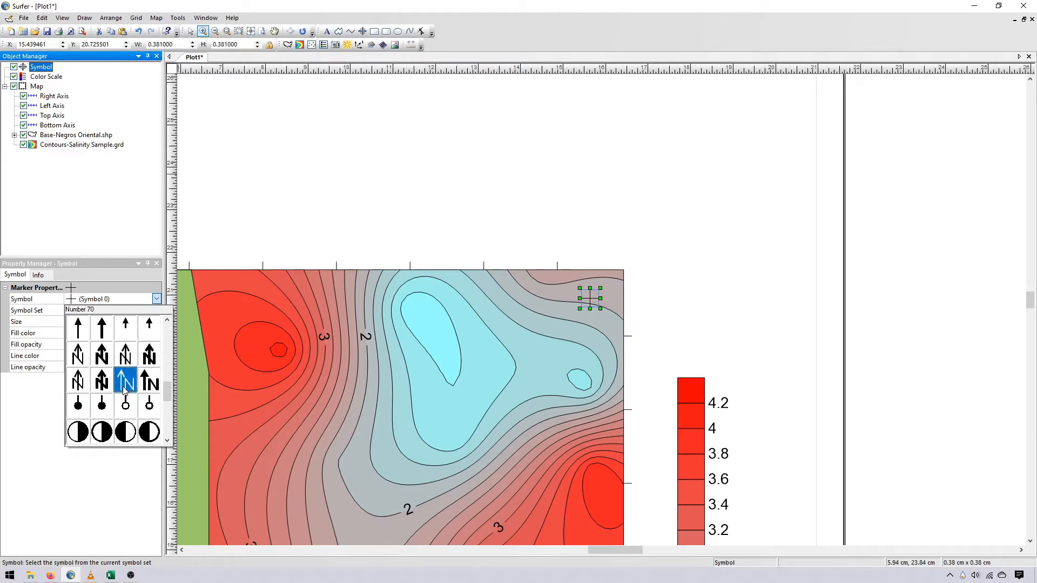
click(79, 356)
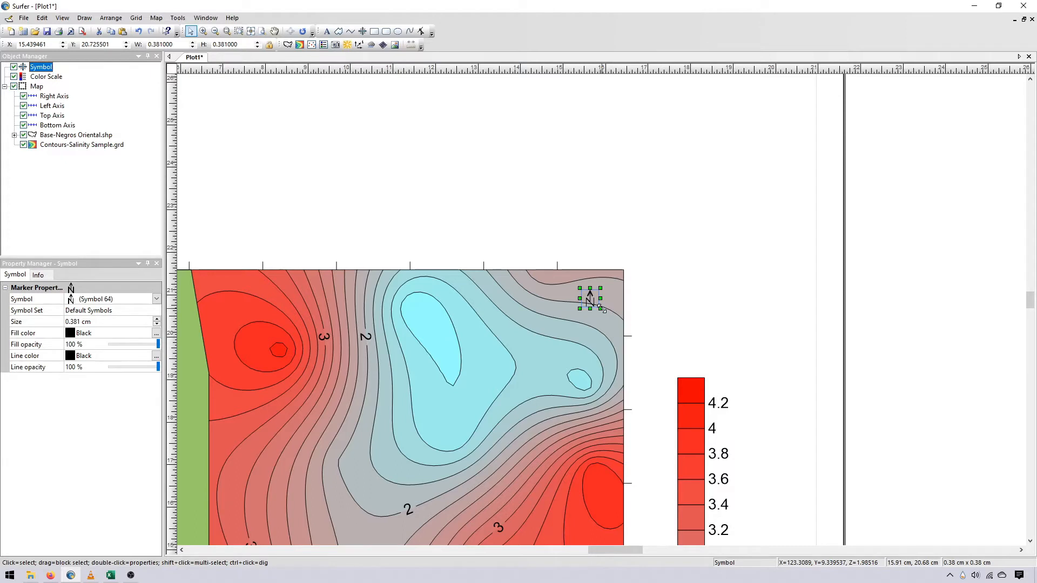
Enlarge the north arrow to about 1.02 cm by 1.02 cm and fit it inside the map's upper-right corner.
drag(603, 310, 619, 327)
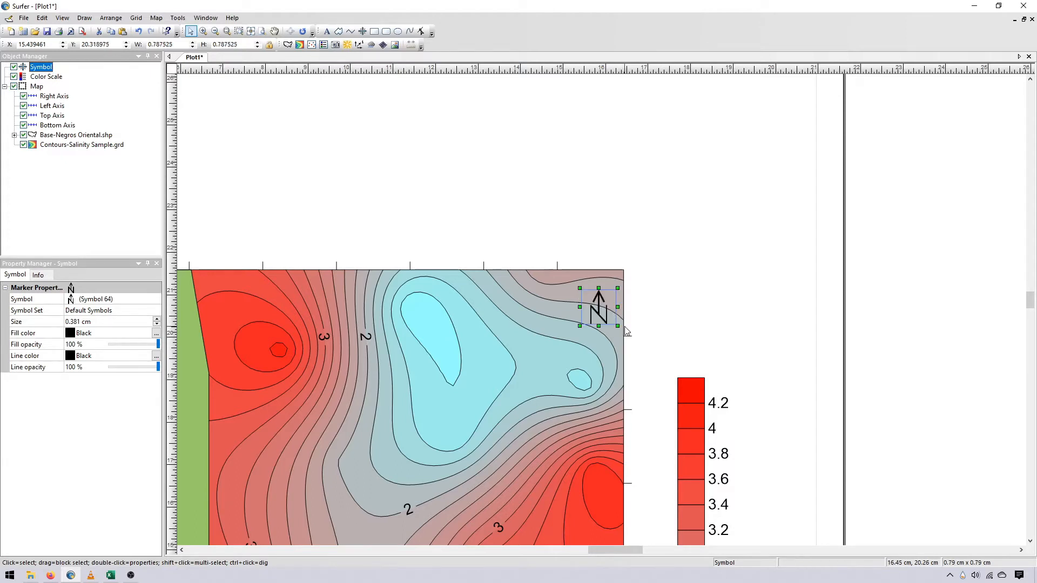
drag(580, 288, 570, 278)
drag(599, 319, 596, 315)
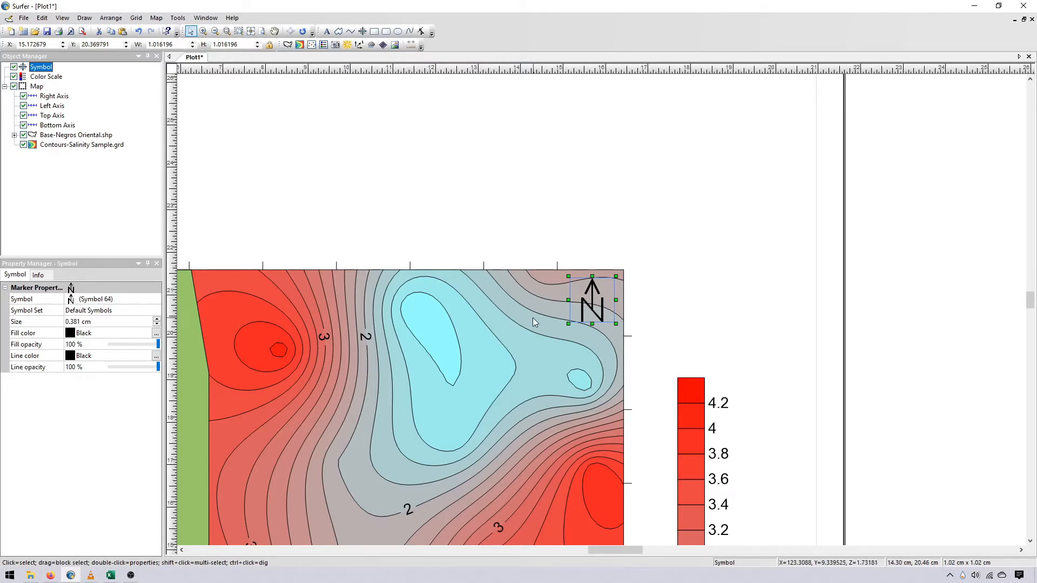
Move the north arrow onto the green land area at the map's upper-left corner.
scroll(602, 311, up, 1)
scroll(604, 305, down, 1)
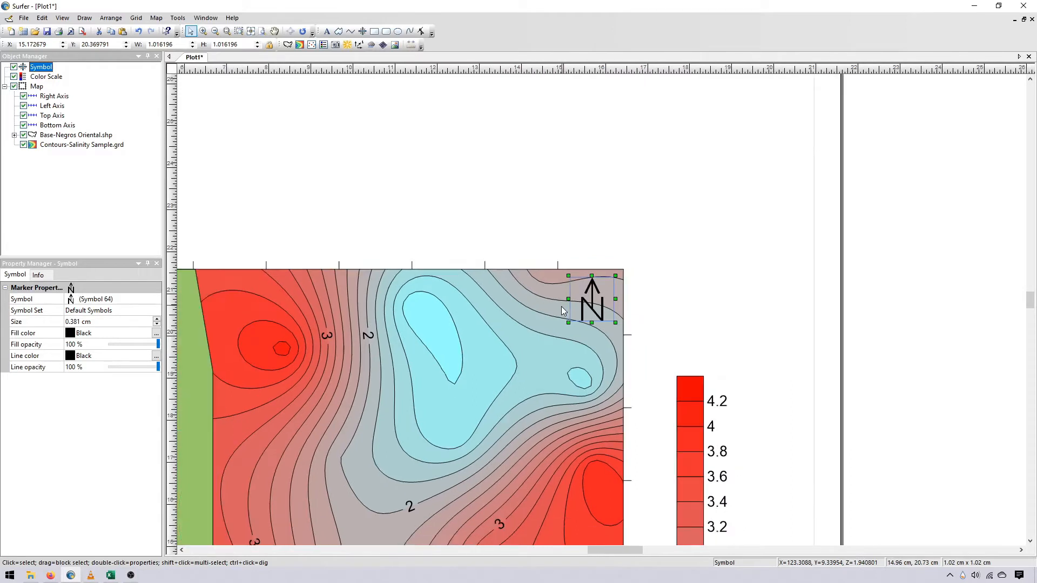
mouse_move(642, 551)
mouse_down()
mouse_move(622, 552)
mouse_move(636, 552)
mouse_up()
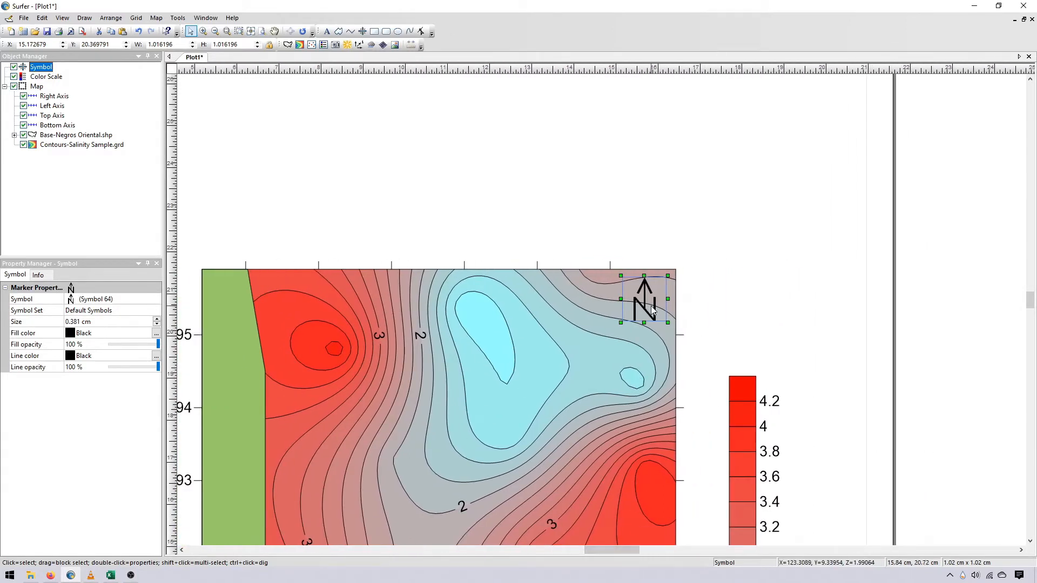
drag(645, 308, 229, 307)
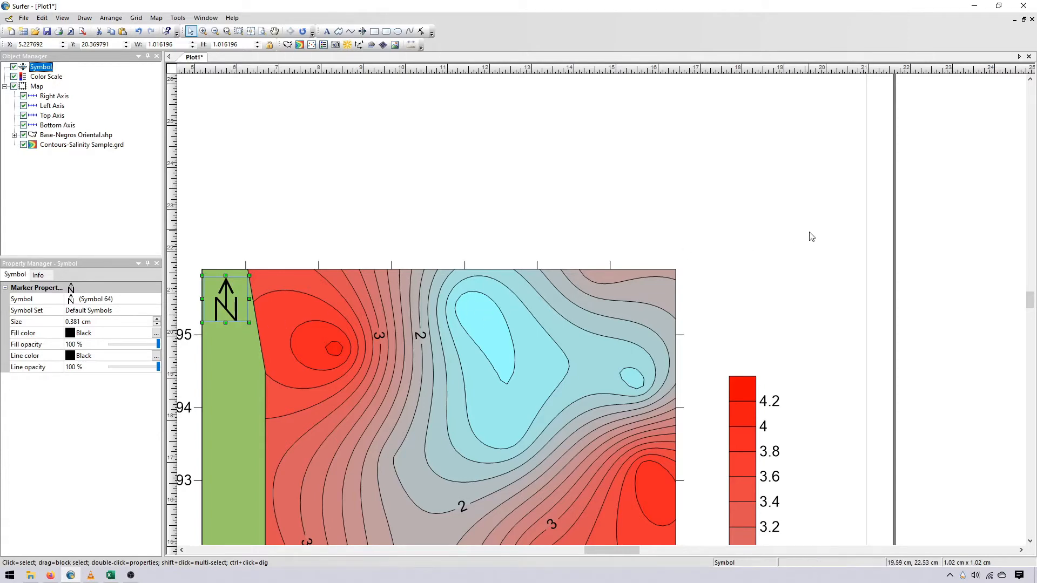
click(1015, 309)
mouse_move(1032, 305)
mouse_down()
mouse_move(1034, 328)
mouse_move(1035, 319)
mouse_up()
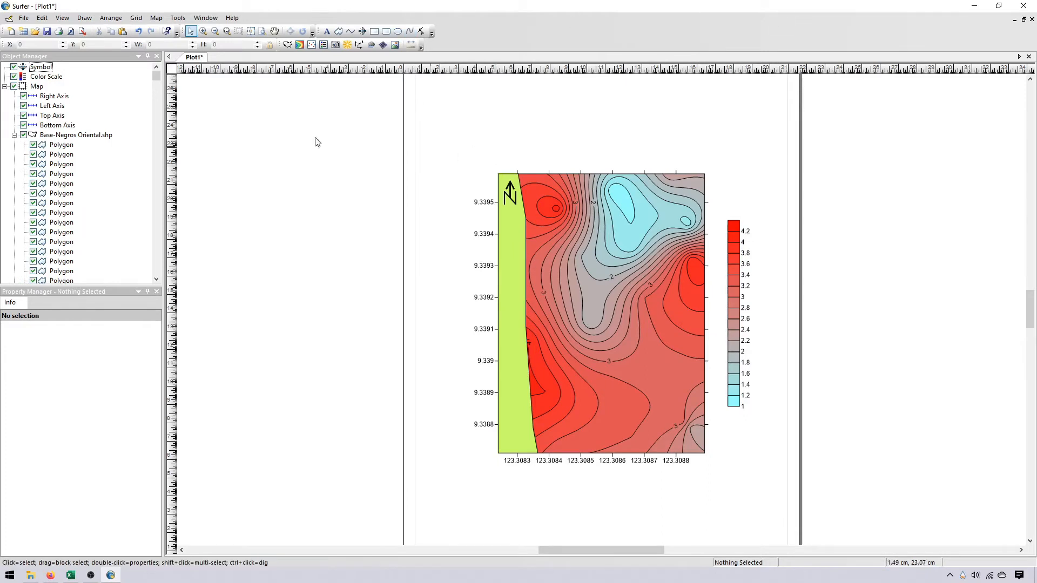
Add a scale bar to the Contours-Salinity Sample.grd map and position it below the bottom axis, near the map's lower-left corner.
click(13, 134)
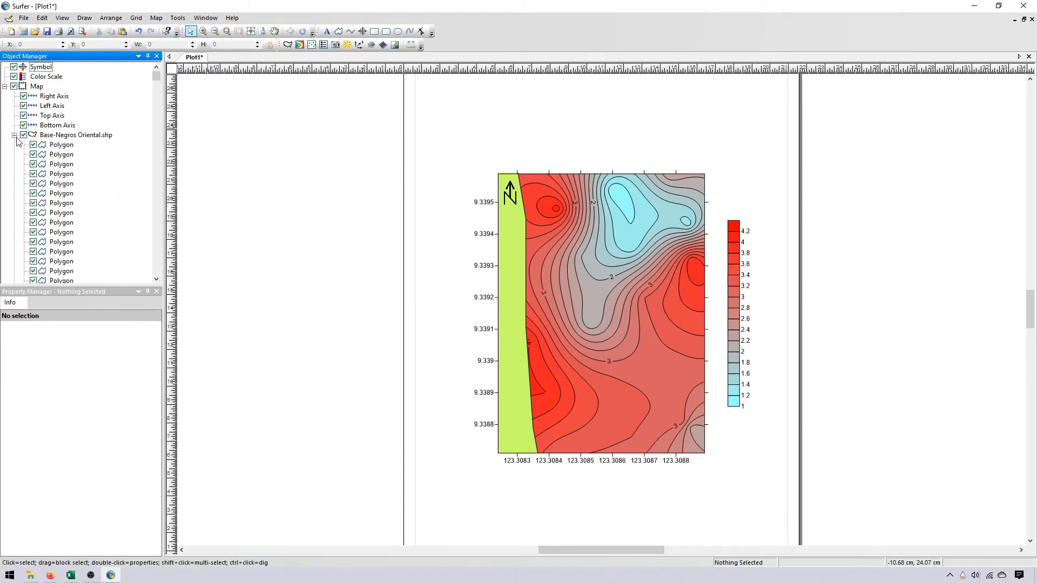
click(14, 135)
right_click(65, 147)
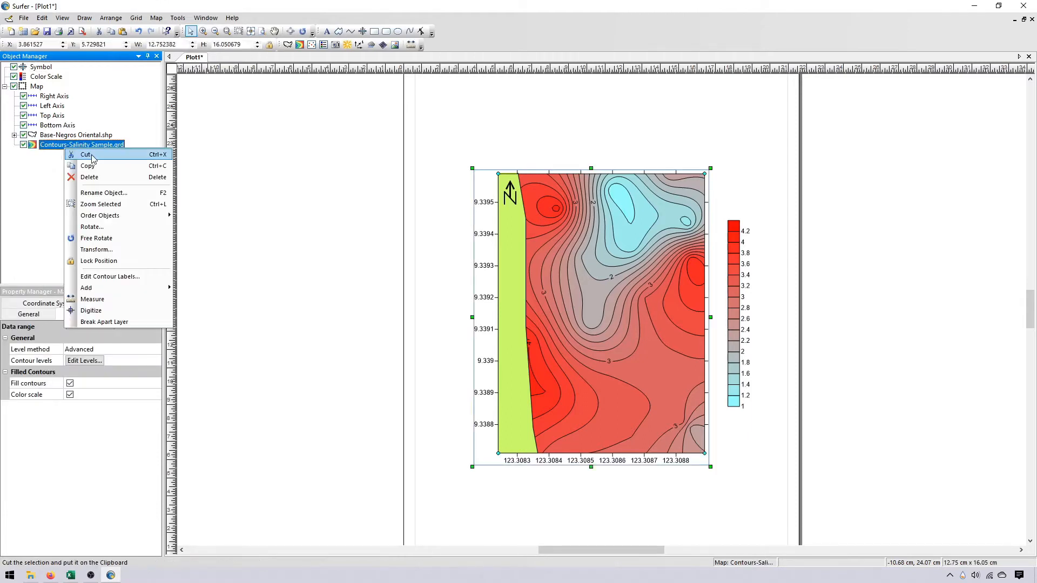
mouse_move(167, 287)
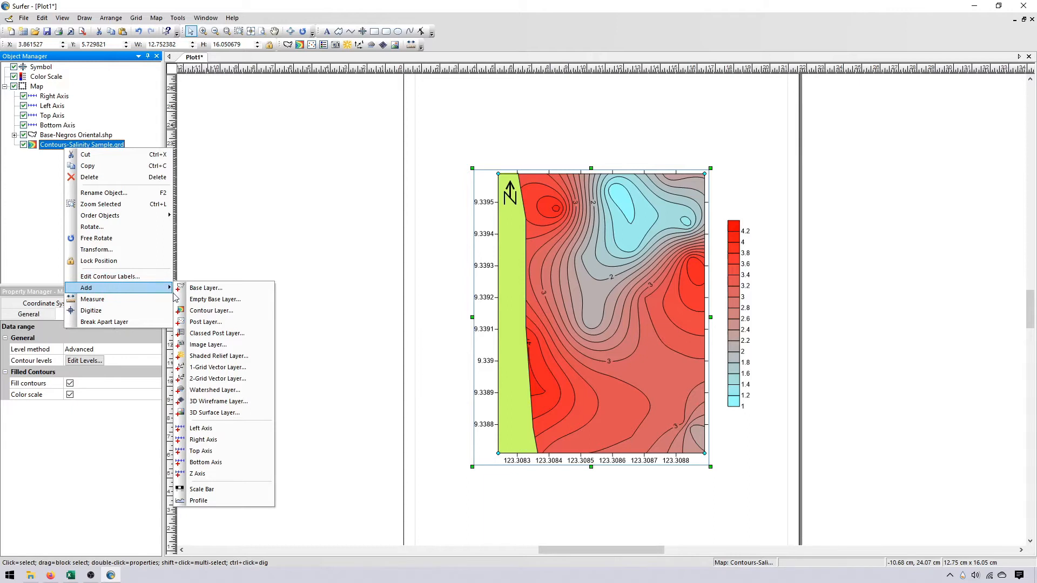
click(221, 491)
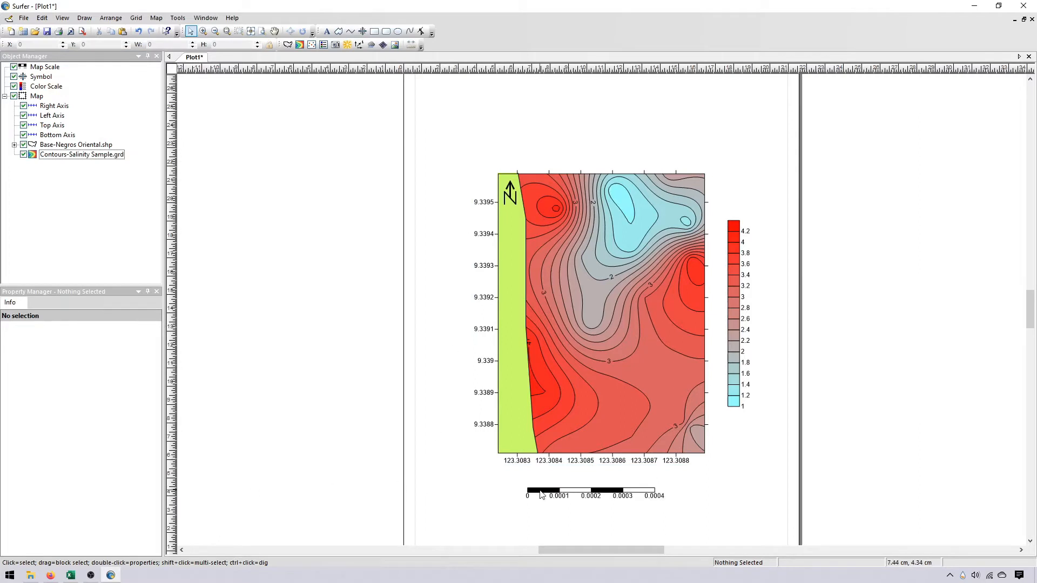
click(593, 496)
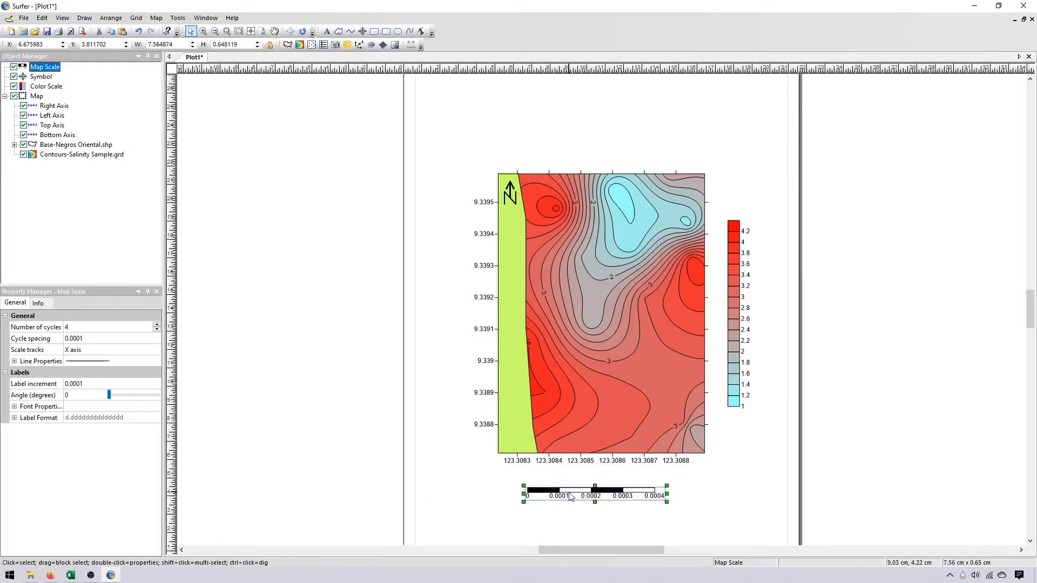
drag(568, 494, 544, 483)
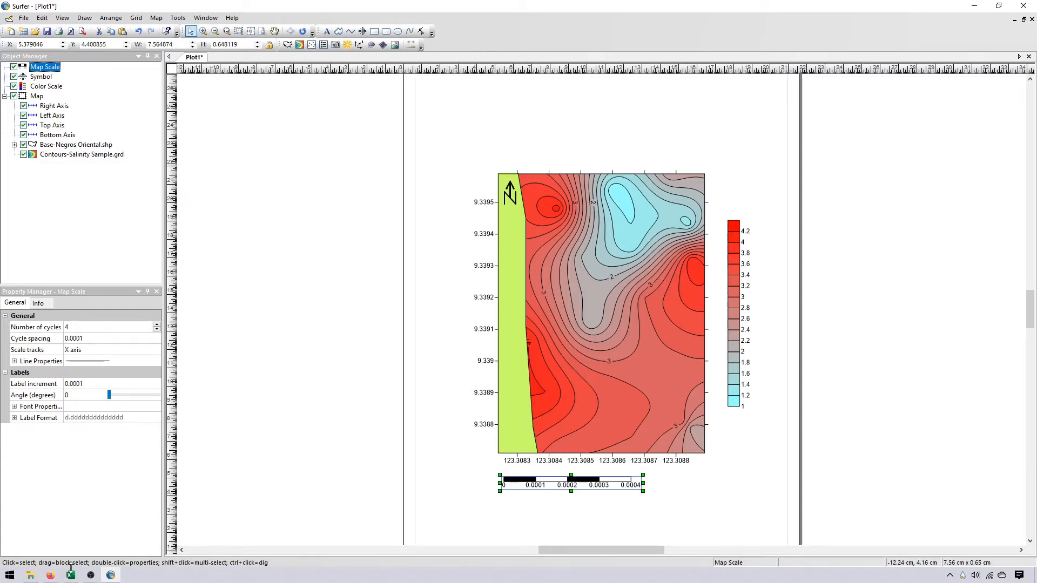
Switch to the ScaleConversion workbook in Excel, enlarge its window to show the conversion table and examine the yMin and yMax entries.
mouse_move(71, 576)
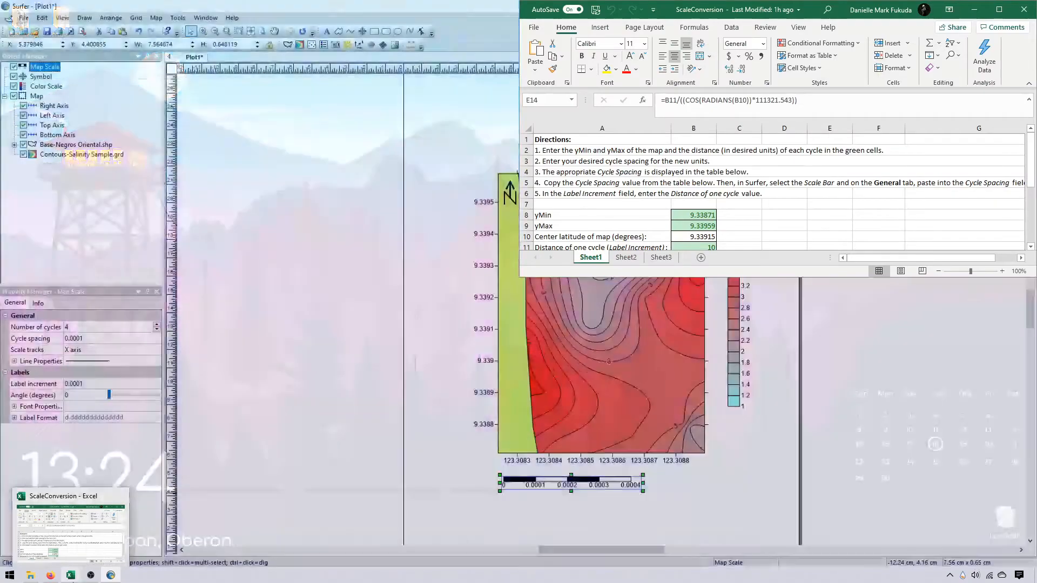
click(79, 543)
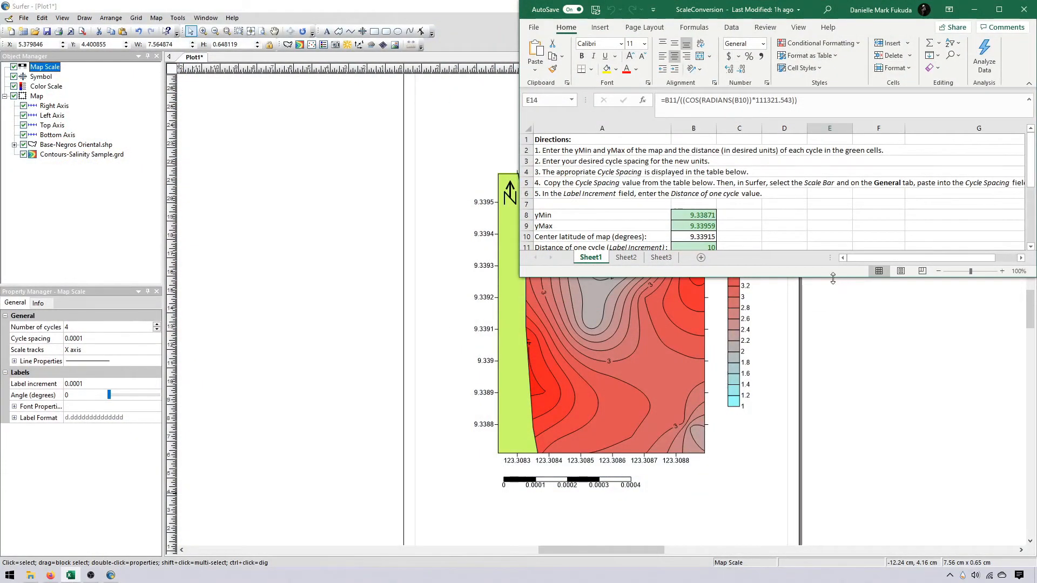
drag(837, 280, 849, 461)
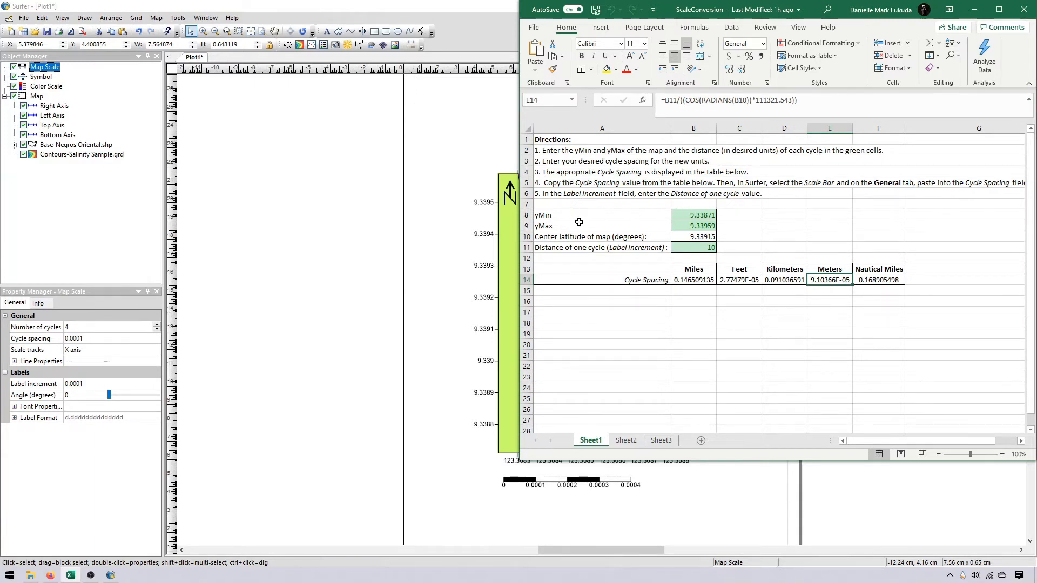
click(561, 214)
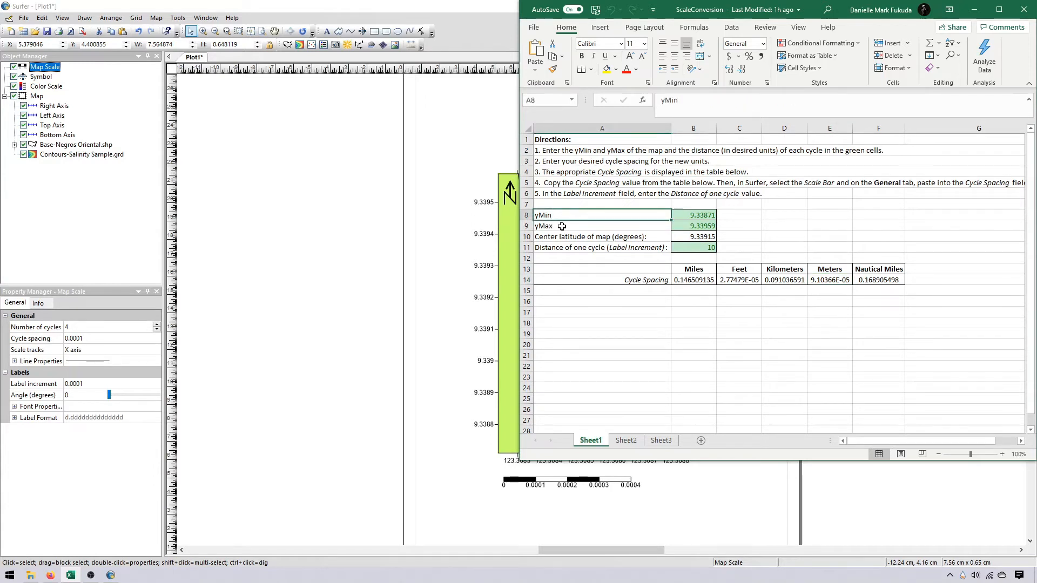
click(562, 227)
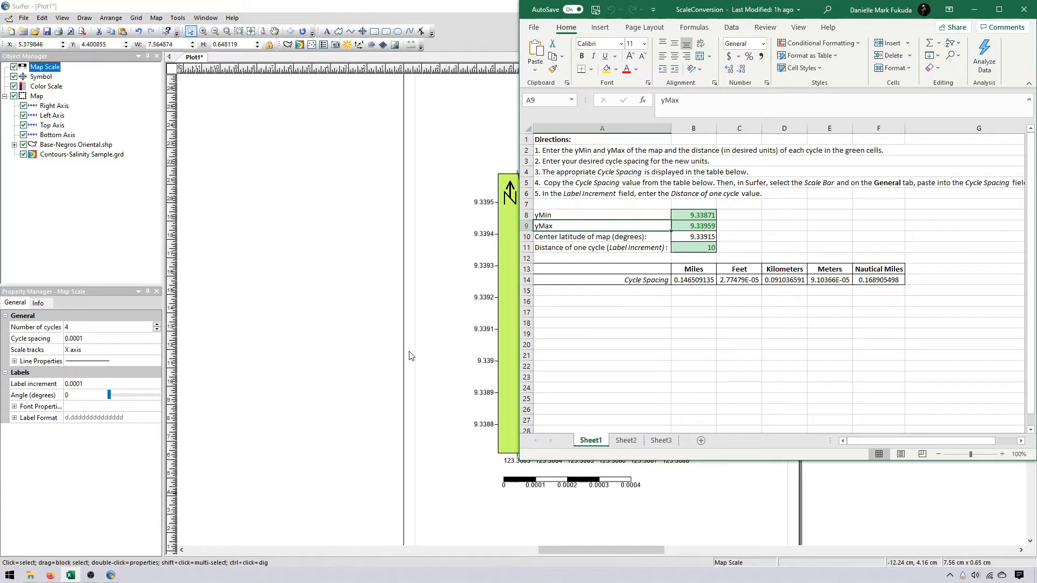
Copy the Left Axis minimum, 9.33871, from Surfer into the yMin cell B8 of the ScaleConversion workbook.
click(484, 208)
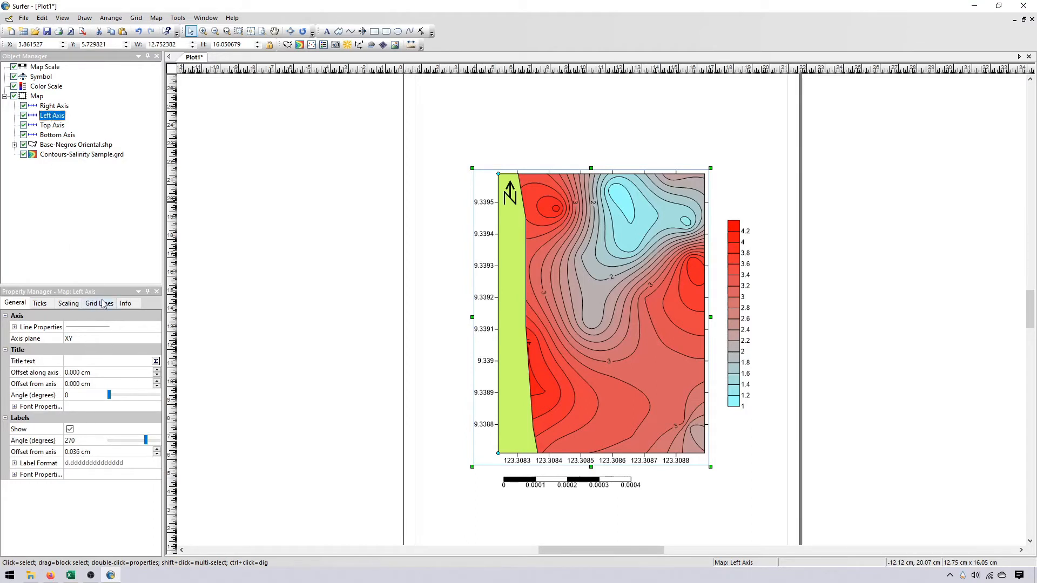
click(125, 306)
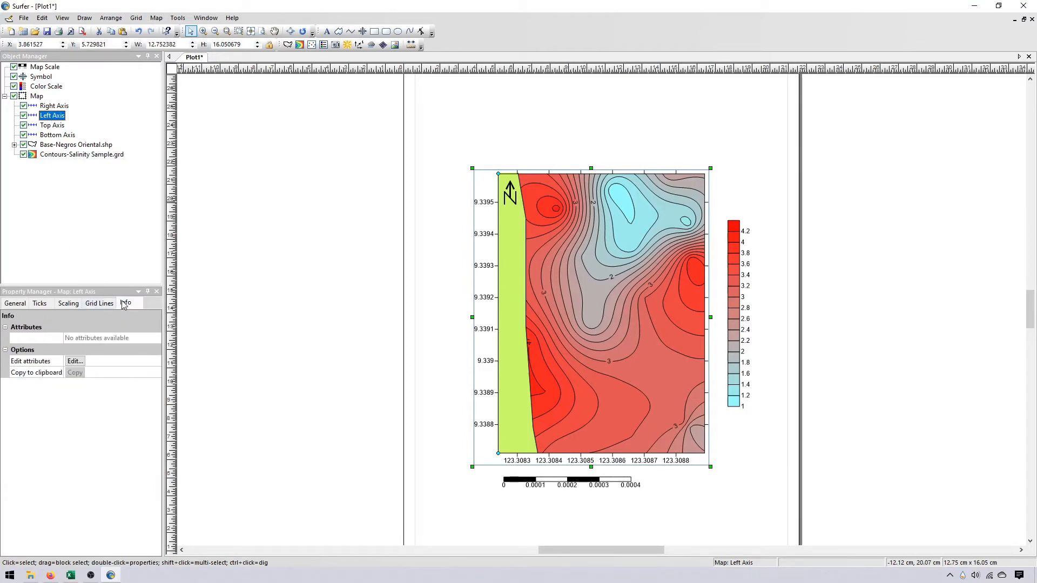
click(70, 306)
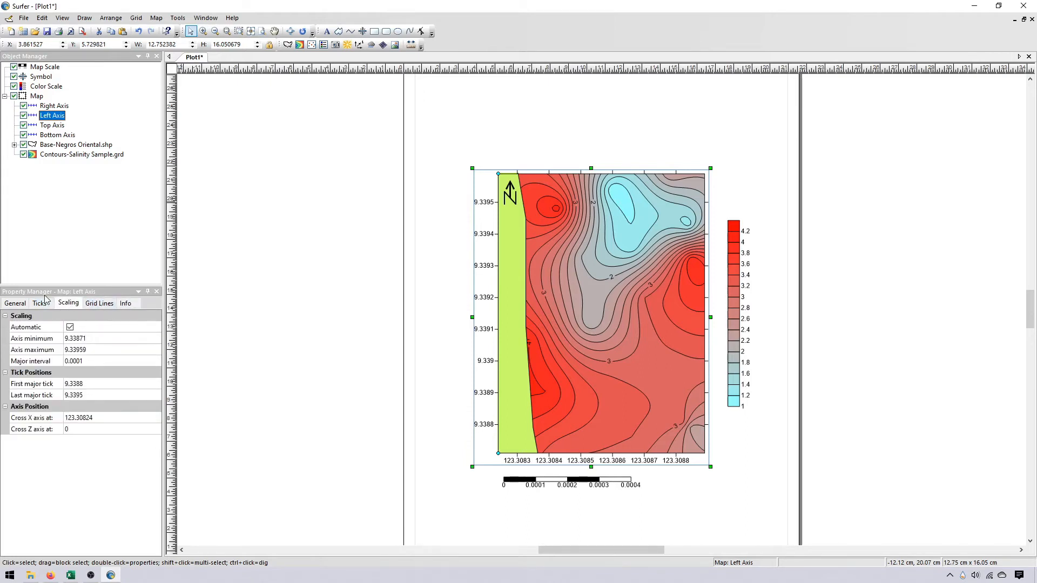
click(103, 340)
key(ctrl+c)
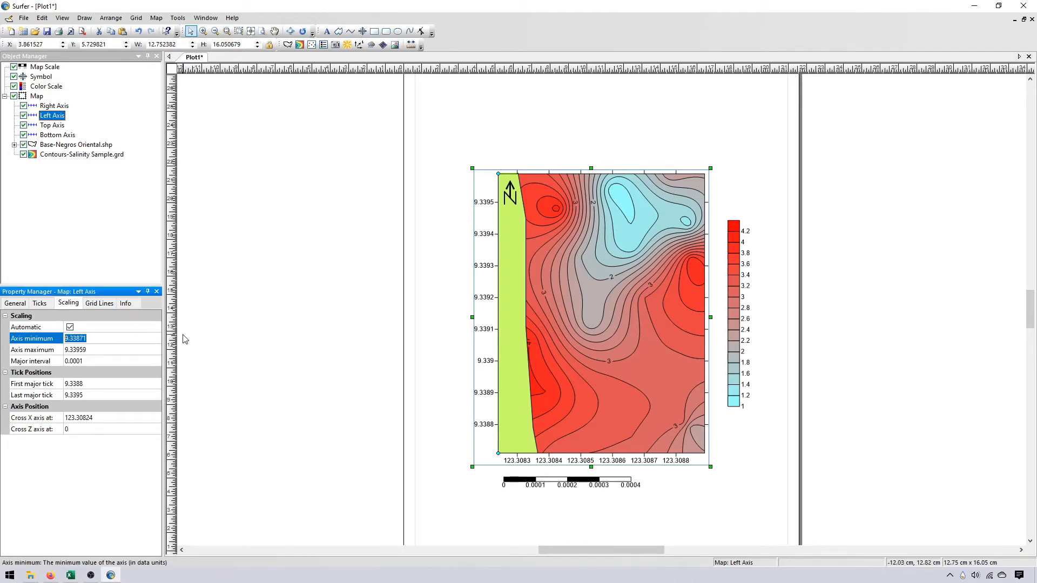
key(alt+Tab)
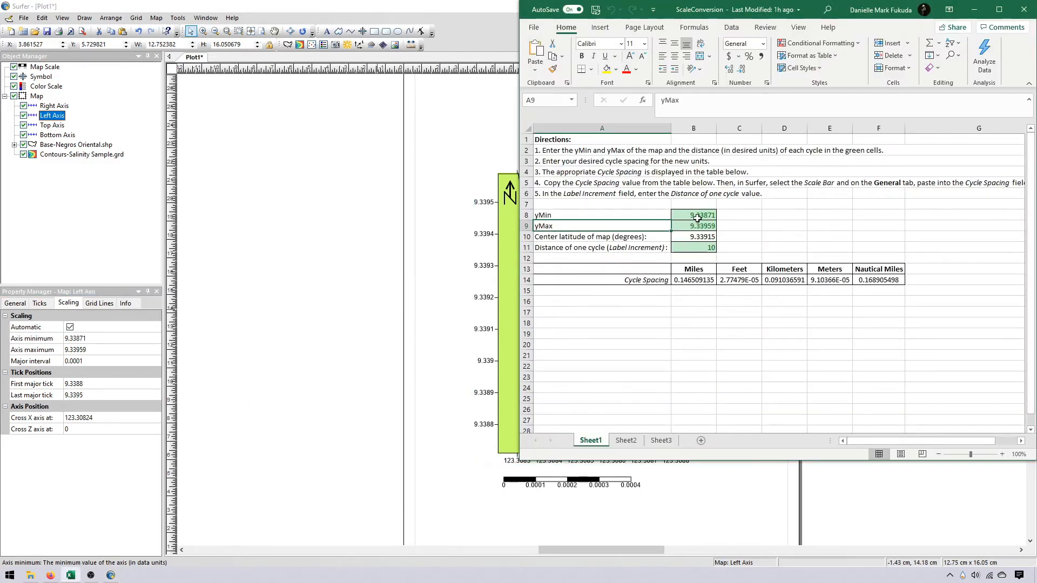
click(697, 216)
key(ctrl+v)
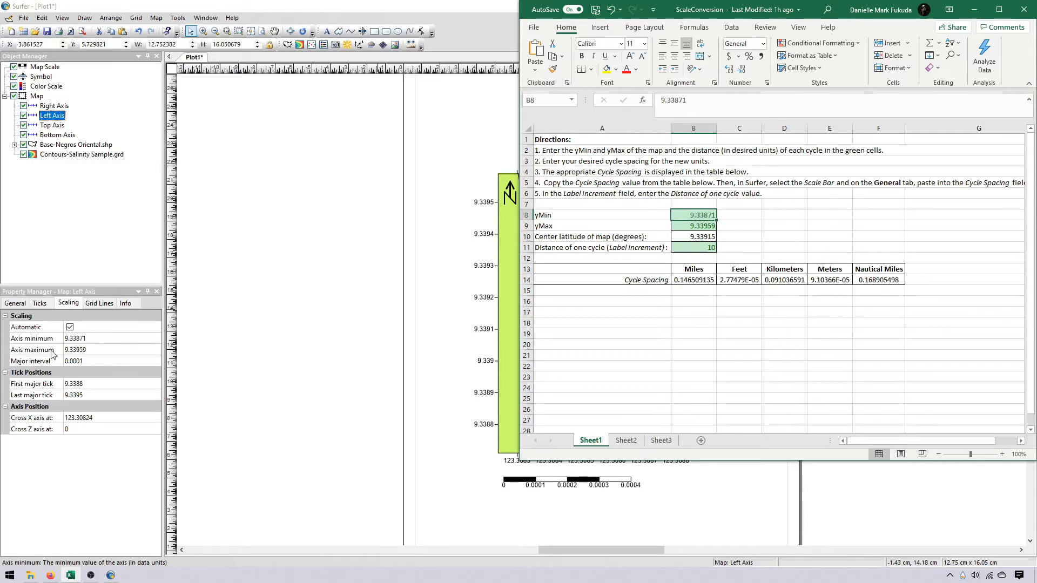
Copy the Left Axis maximum, 9.33959, from Surfer into the yMax cell B9 of the ScaleConversion workbook.
click(77, 350)
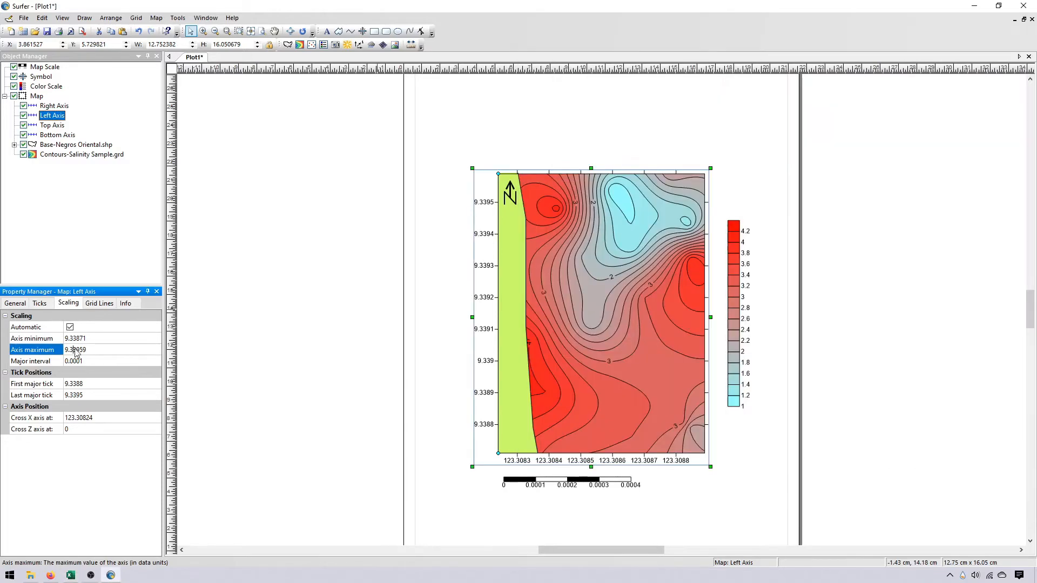
double_click(109, 354)
key(ctrl+c)
key(alt+Tab)
click(709, 226)
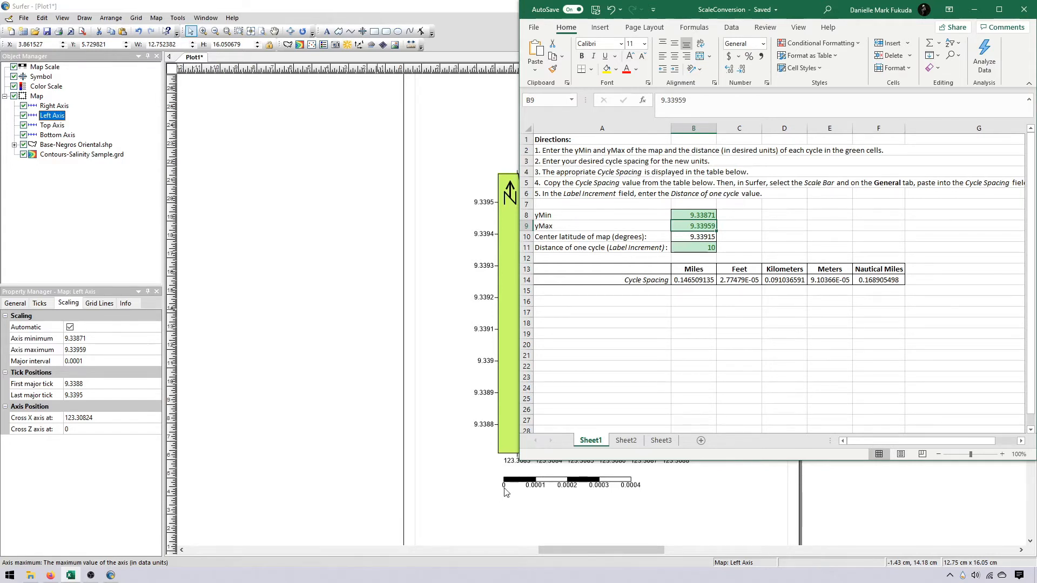
Set the distance of one cycle in cell B11 of the ScaleConversion workbook to 5.
click(707, 248)
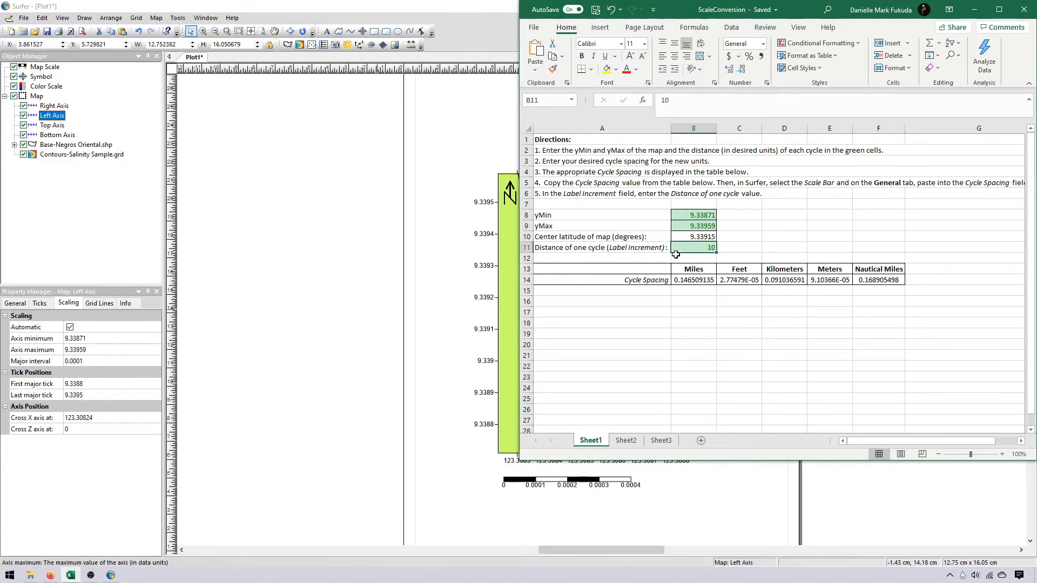
text(5)
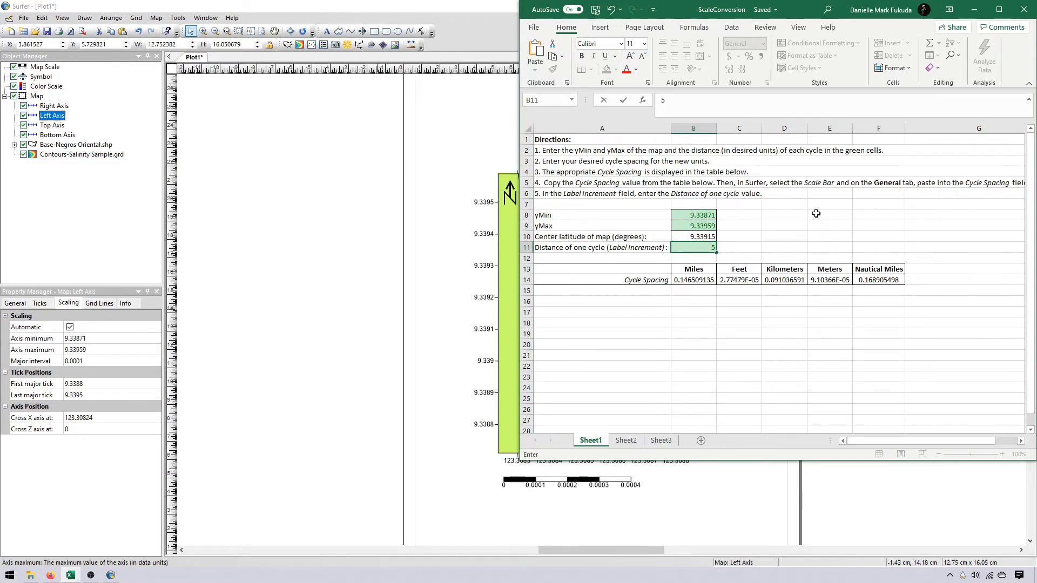
key(Return)
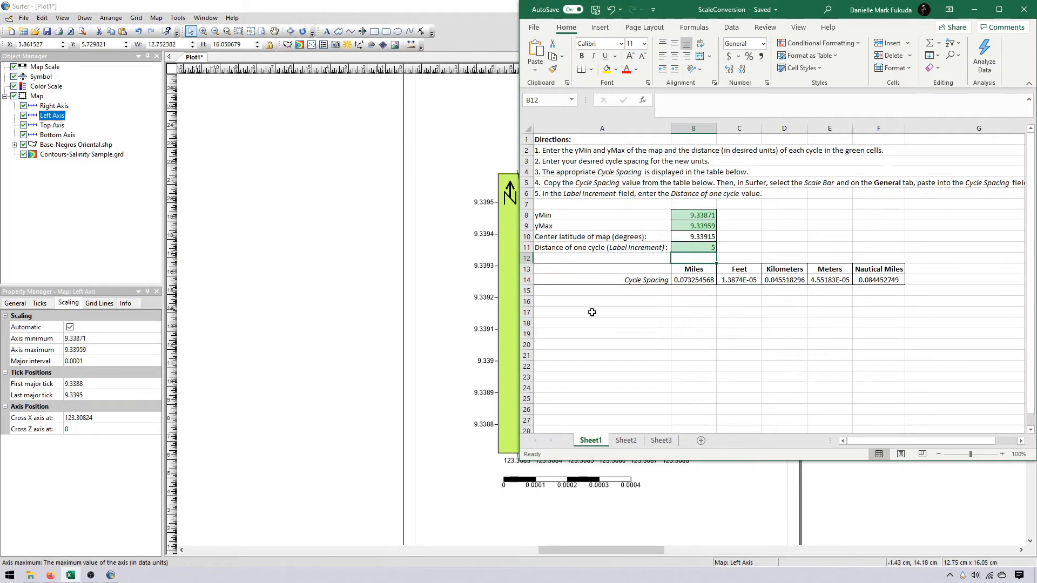
Copy the Meters cycle spacing, 4.55183E-05, from the ScaleConversion workbook into the scale bar's cycle spacing in Surfer.
click(623, 521)
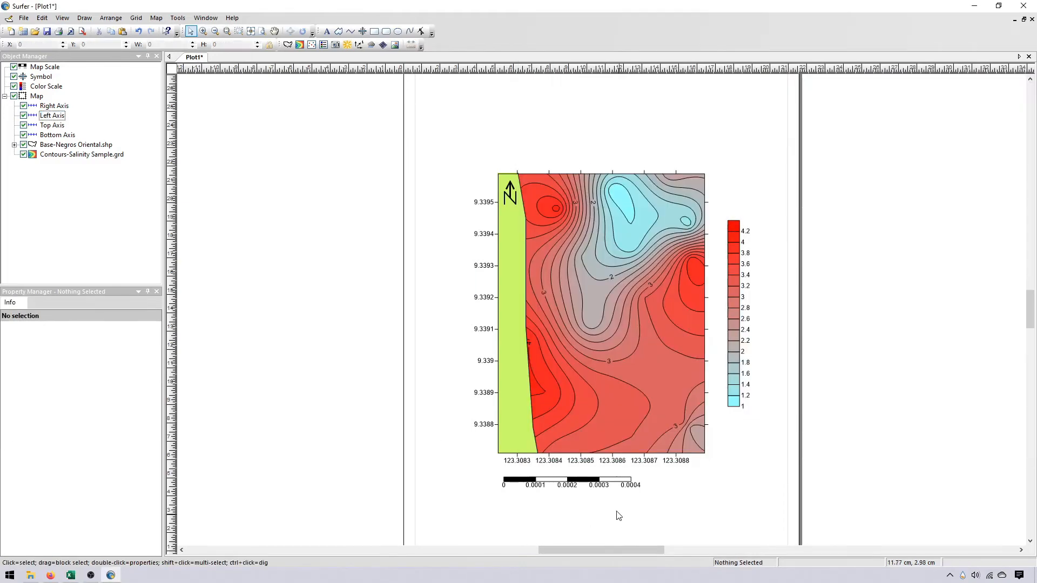
click(583, 486)
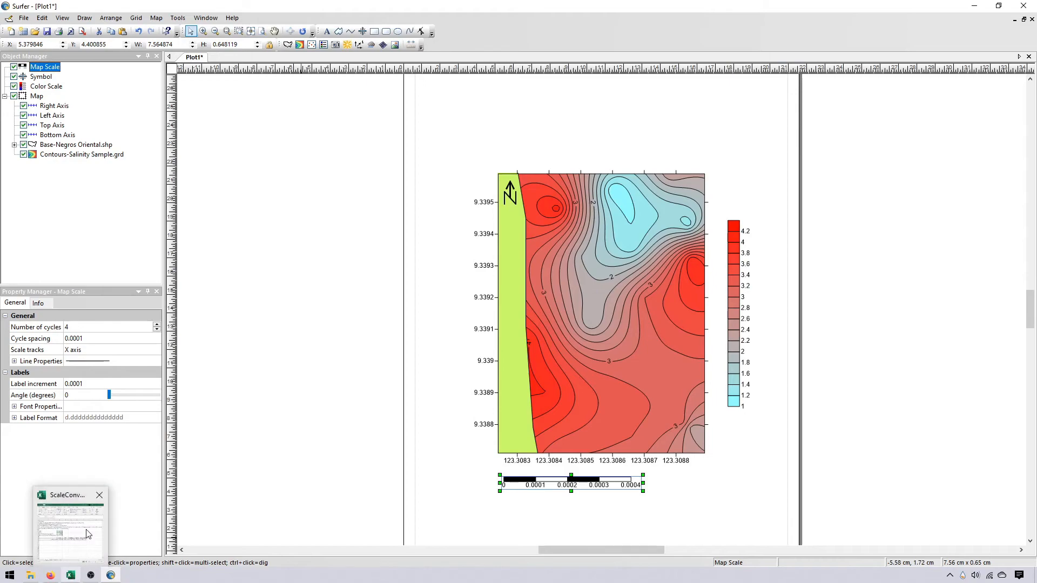
key(alt+Tab)
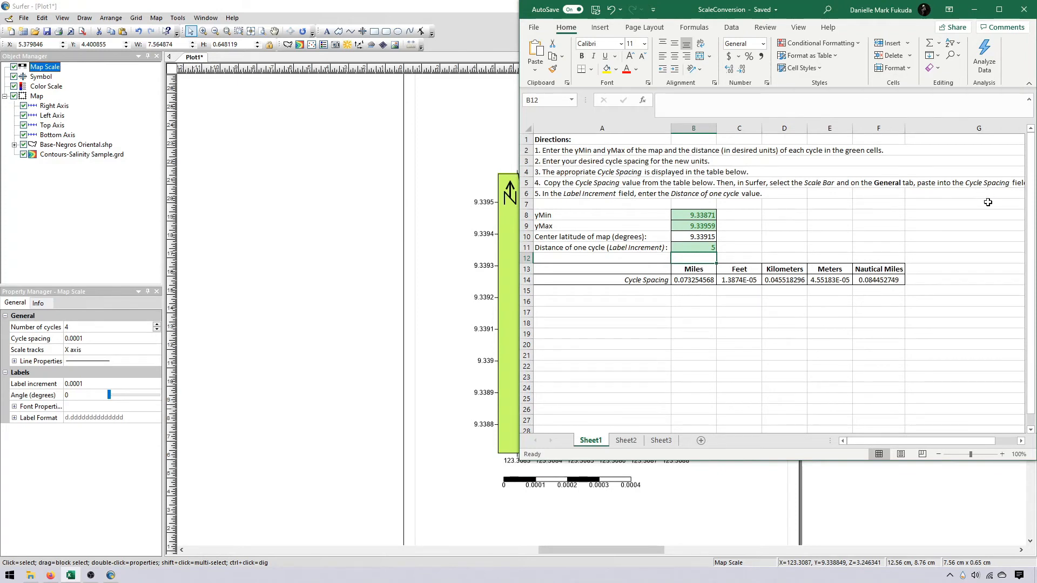
drag(899, 436, 863, 421)
click(835, 280)
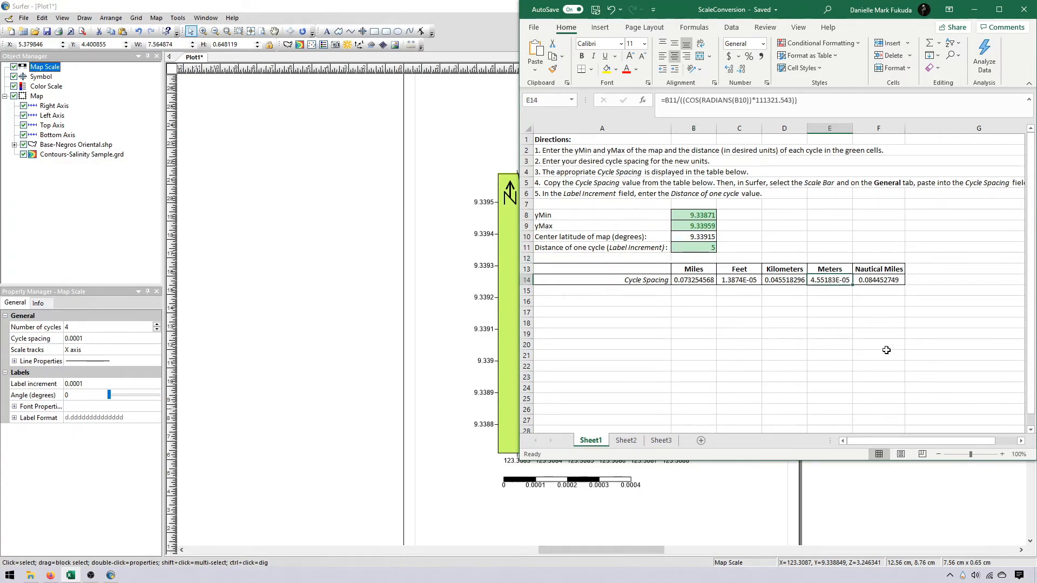
key(ctrl+c)
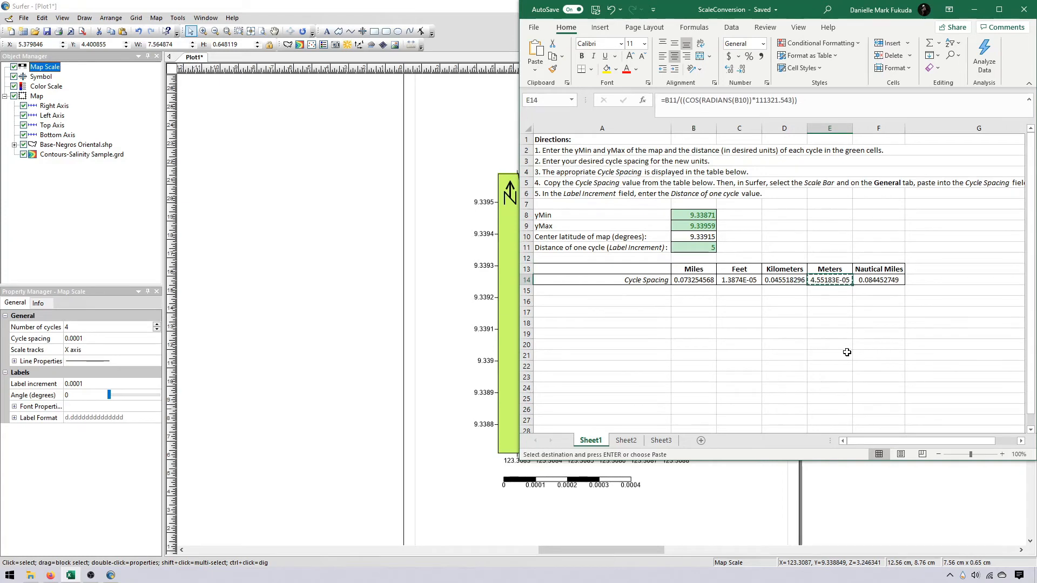
click(99, 340)
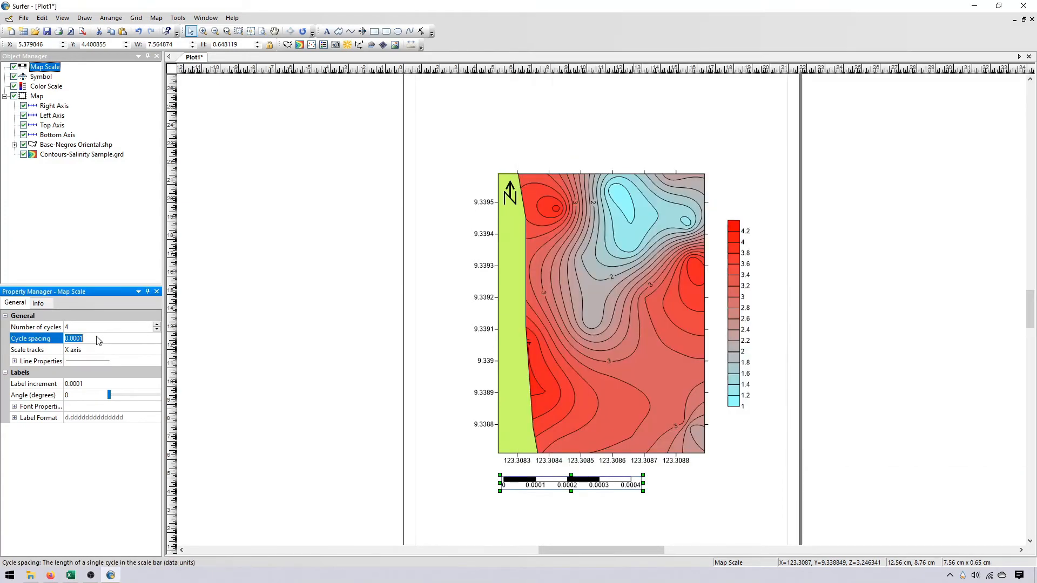
key(ctrl+v)
key(Return)
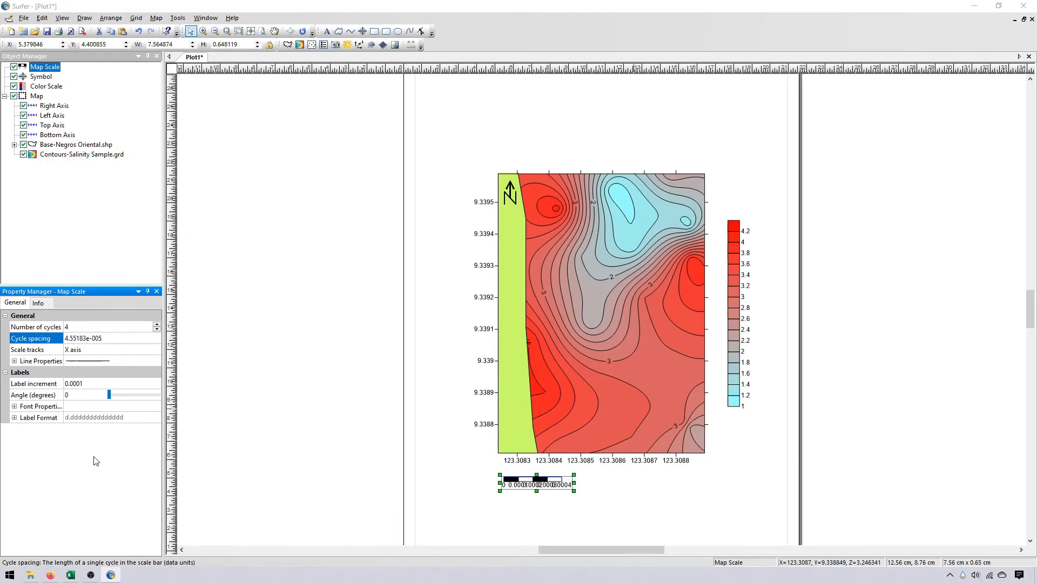
Set the scale bar's label increment in Surfer to 5, matching the workbook's distance of one cycle.
key(alt+Tab)
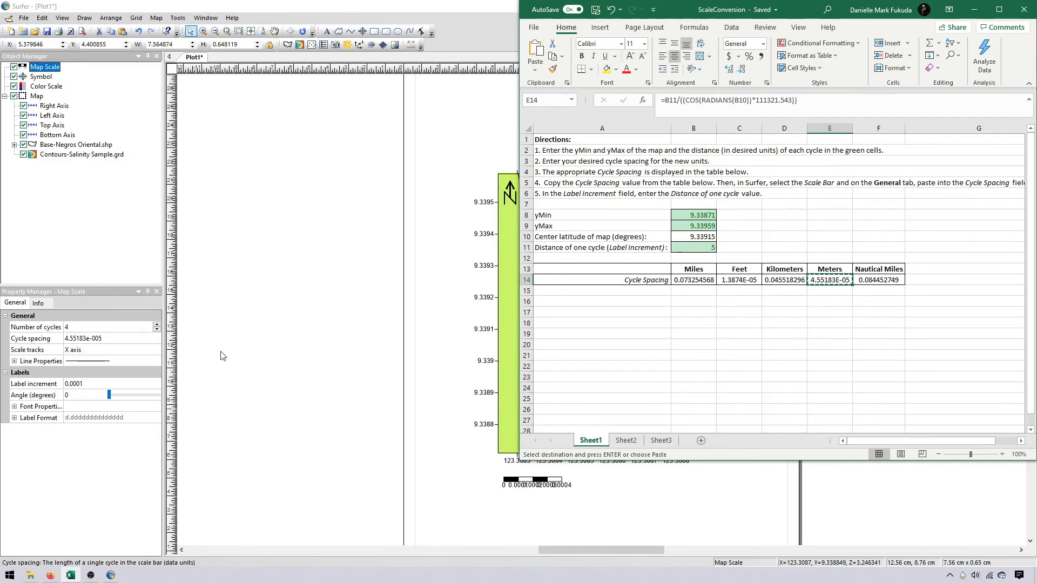
click(104, 384)
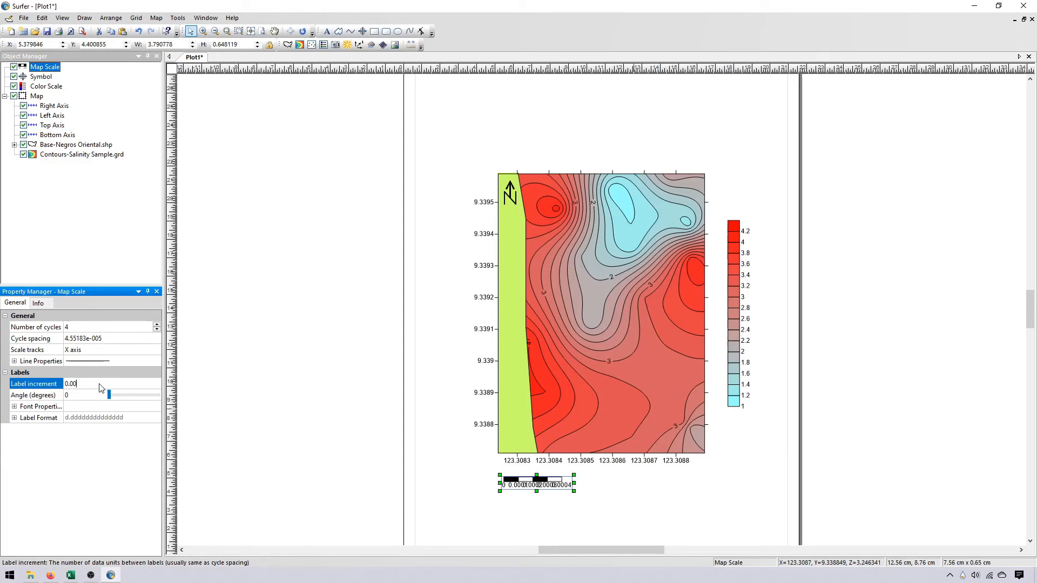
key(BackSpace)
key(BackSpace)
key(BackSpace)
key(BackSpace)
text(5)
key(Return)
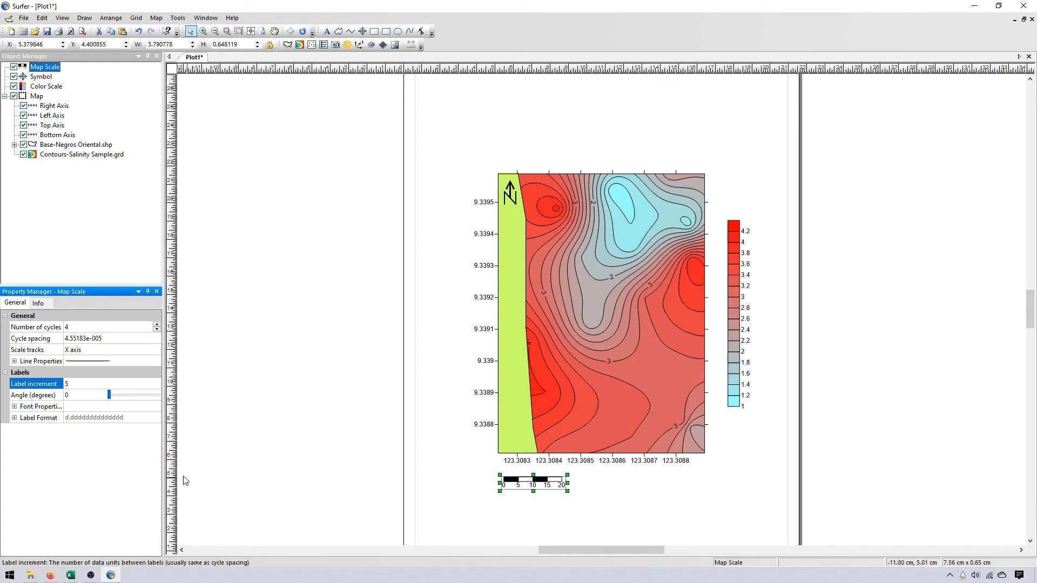
Add the suffix "m" to the scale bar's labels and shift the bar slightly right and up below the map.
click(14, 418)
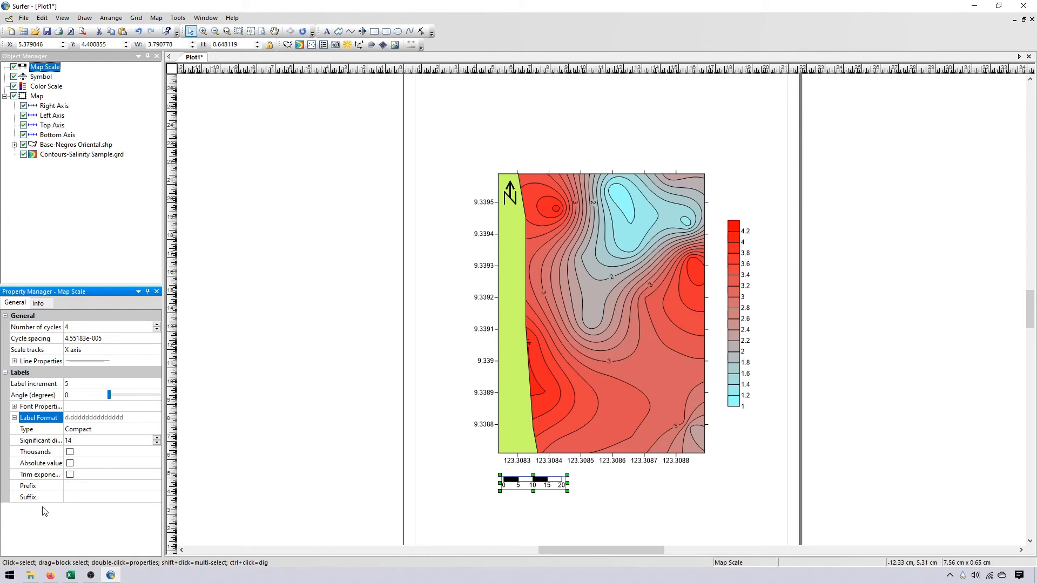
click(82, 499)
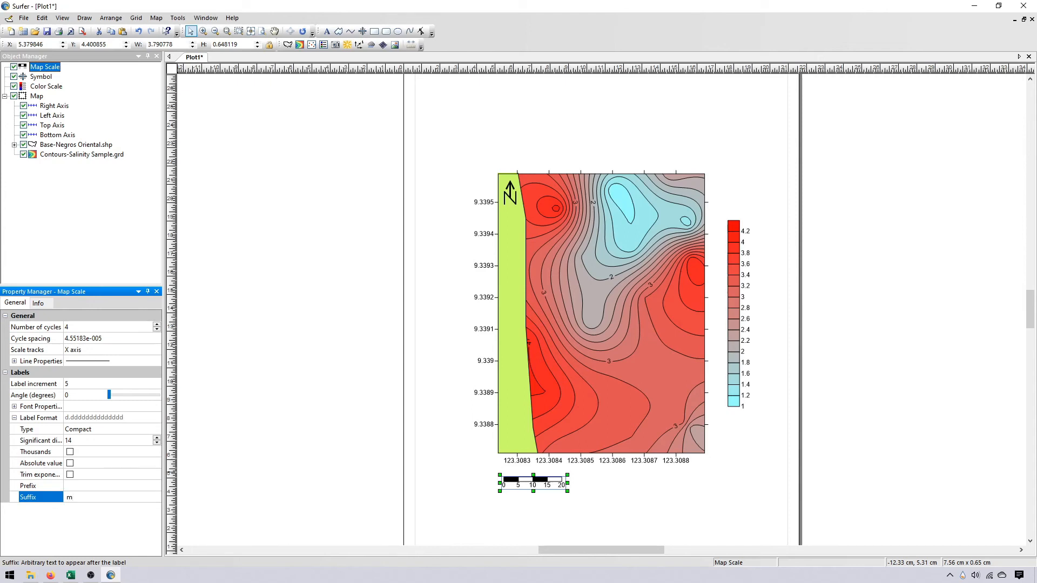
key(Return)
click(652, 513)
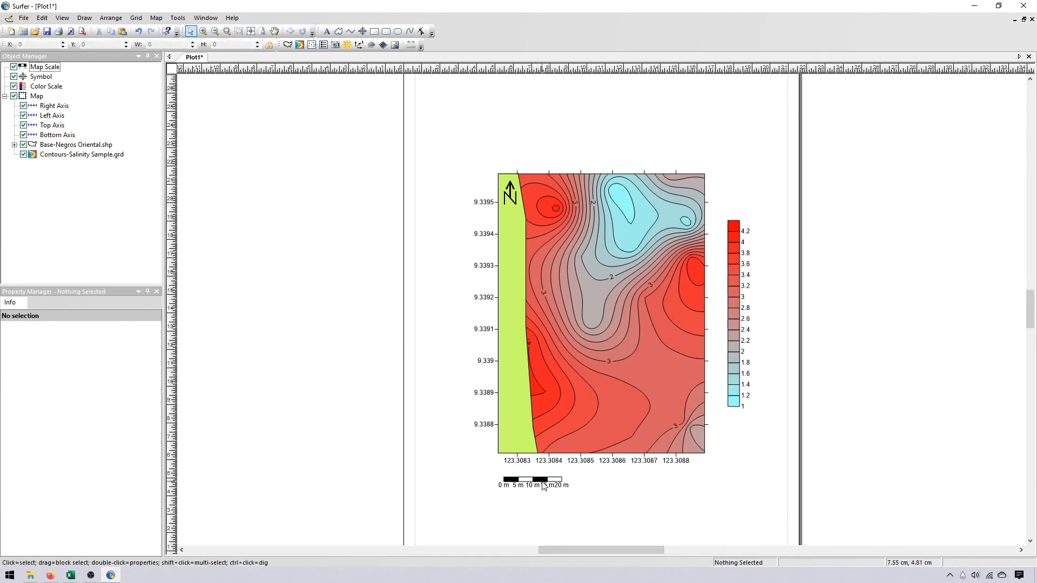
drag(544, 486, 553, 481)
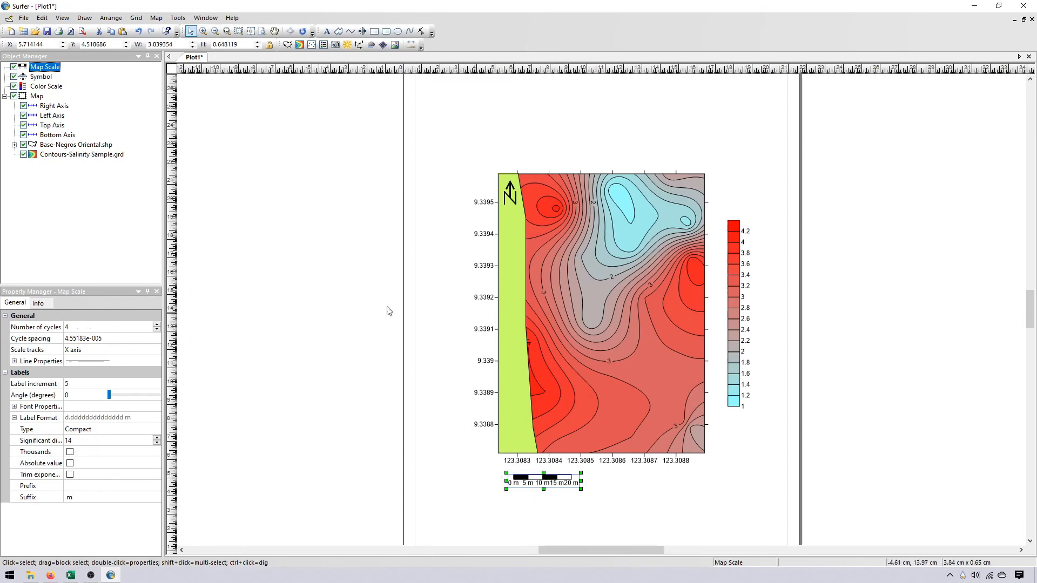
Switch to the ScaleConversion workbook in Excel and change the distance of one cycle in cell B11 to 10.
key(alt+Tab)
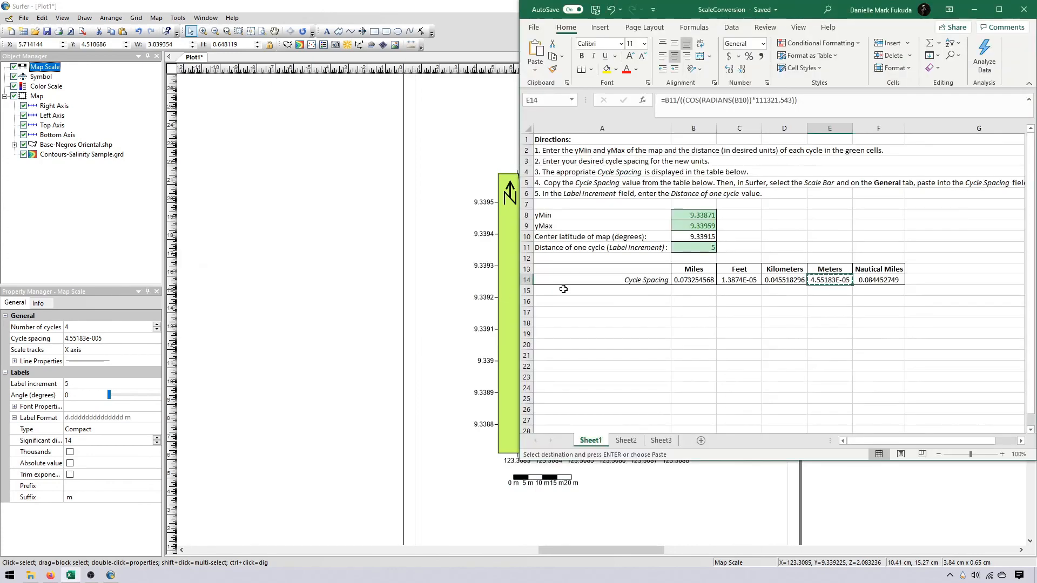
double_click(709, 248)
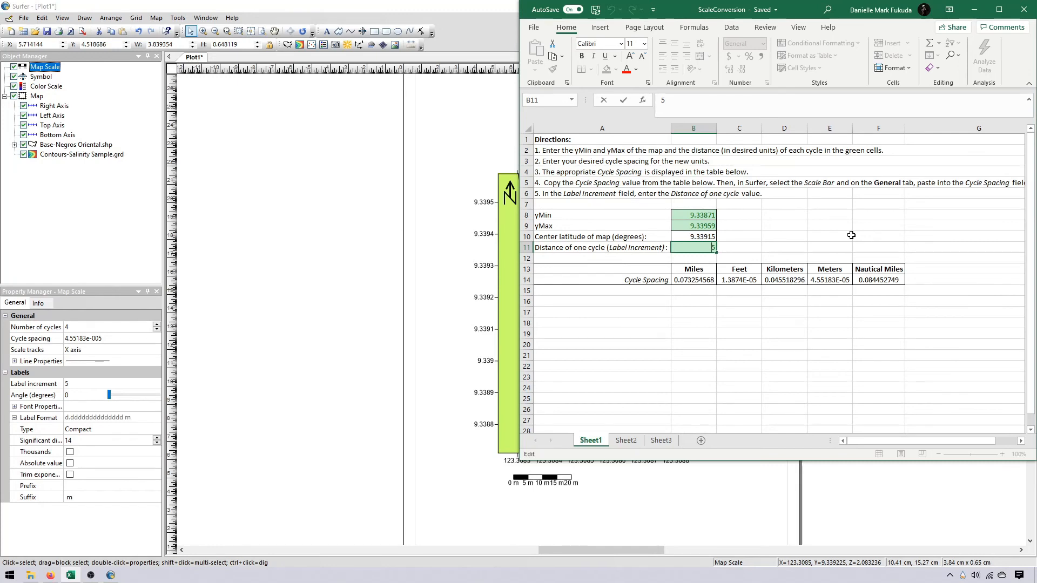
key(BackSpace)
key(Return)
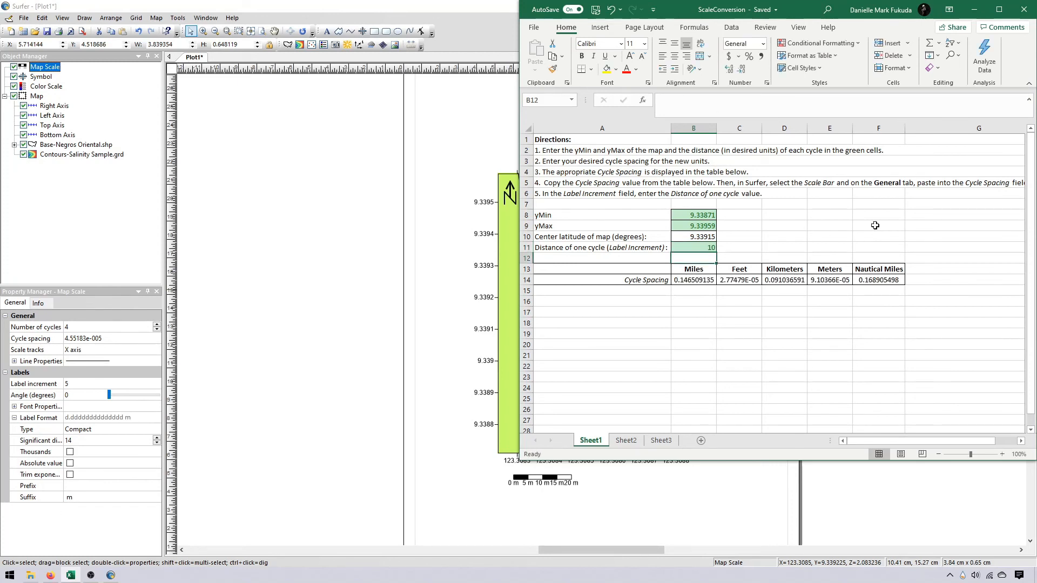
Copy the recalculated Meters cycle spacing, 9.10366E-05, from the workbook into the scale bar's cycle spacing in Surfer.
click(828, 281)
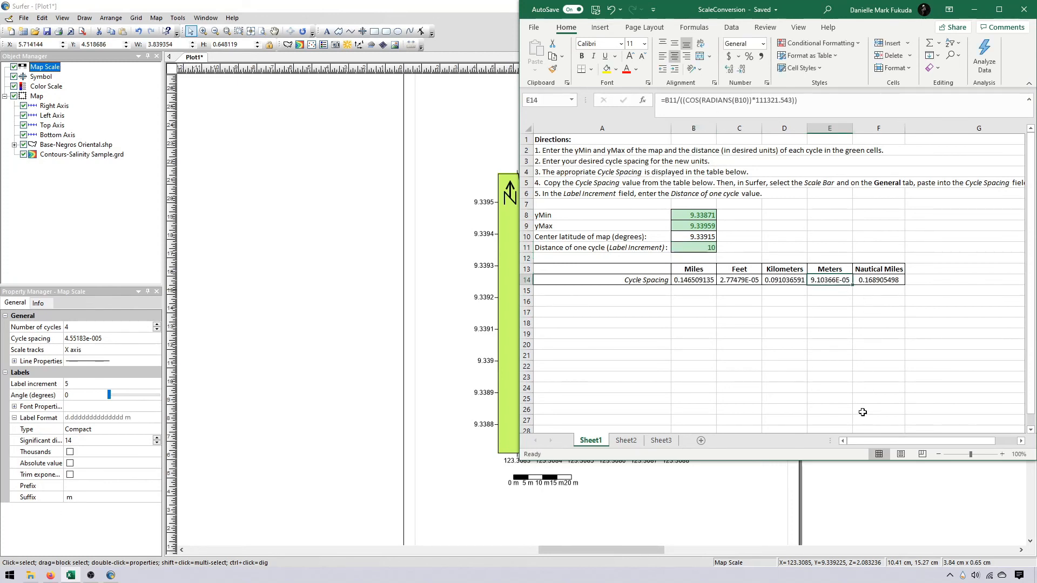
key(ctrl+c)
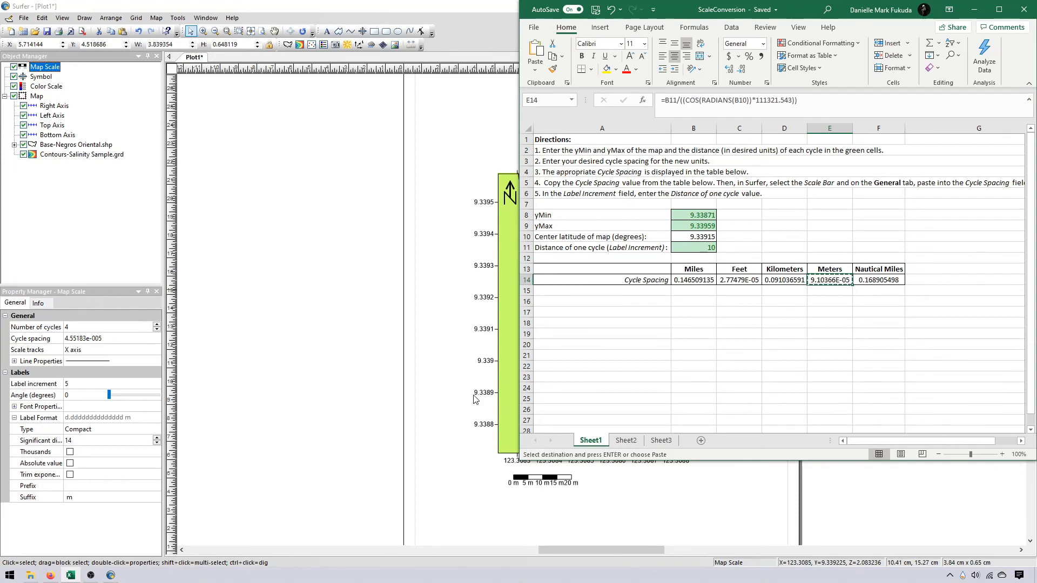
click(95, 338)
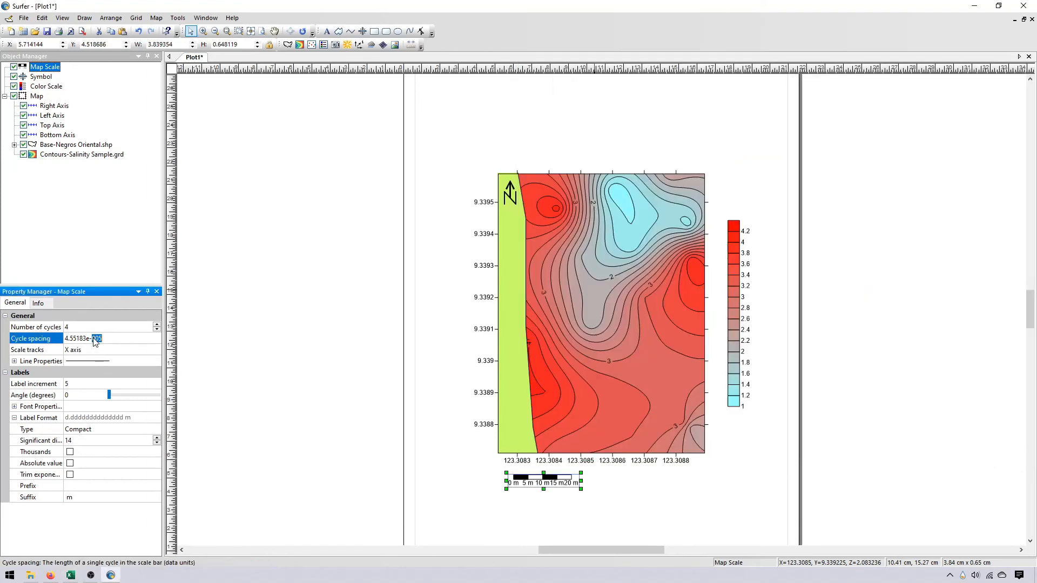
click(138, 345)
key(ctrl+v)
Set the scale bar's label increment to 10.
click(88, 384)
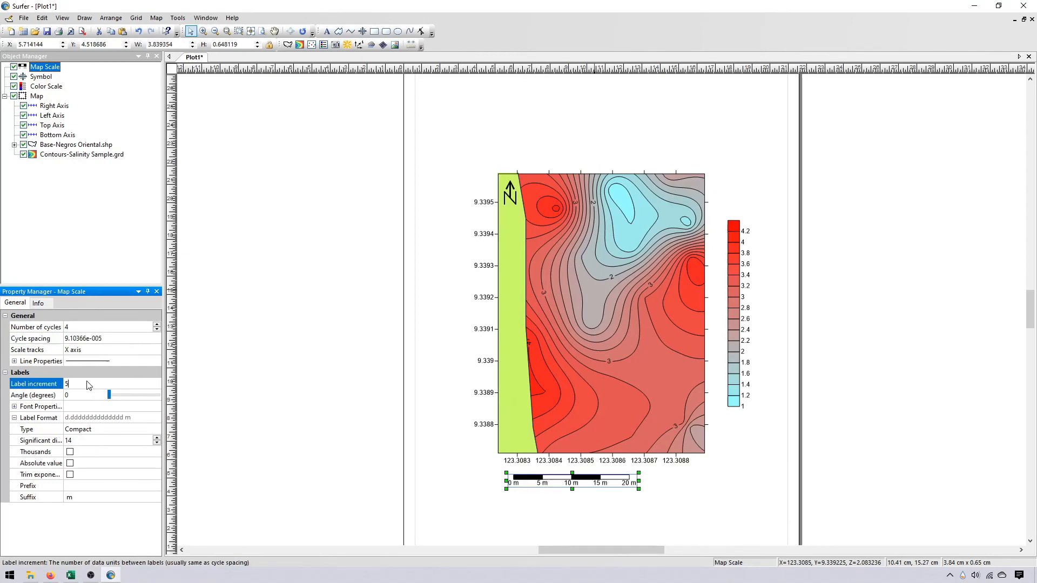
key(alt+Tab)
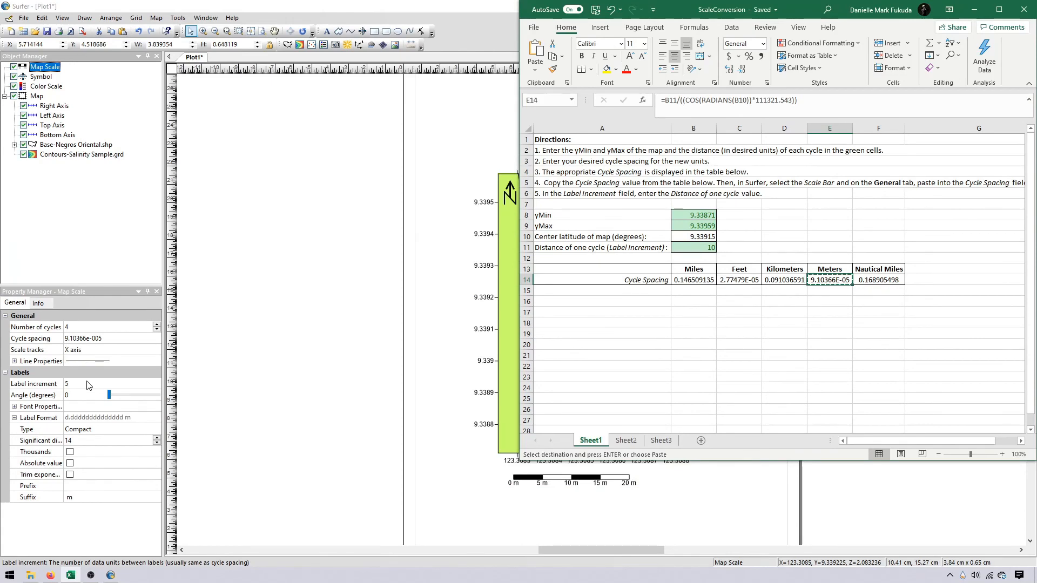
key(alt+Tab)
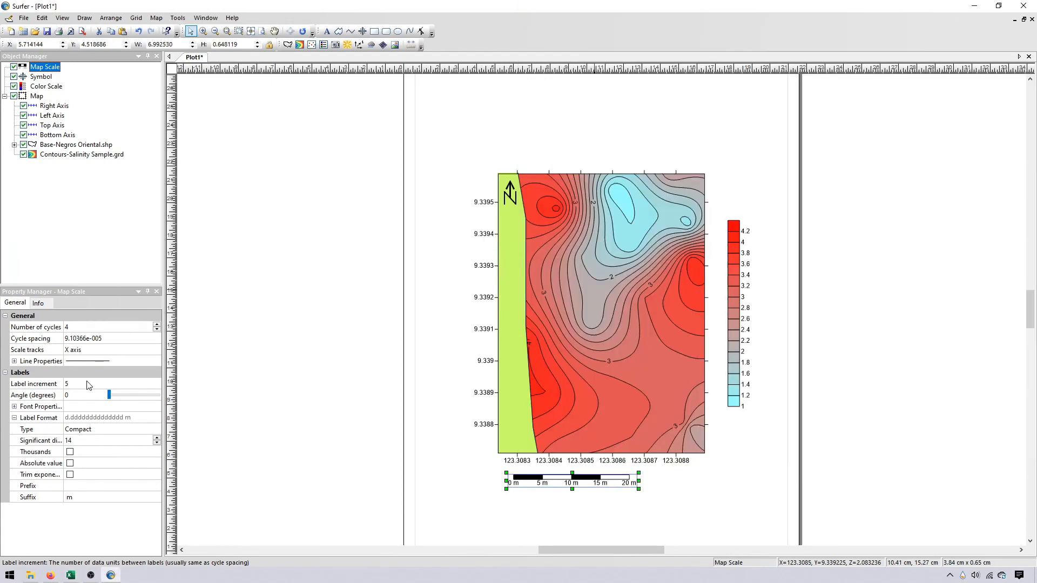
click(89, 385)
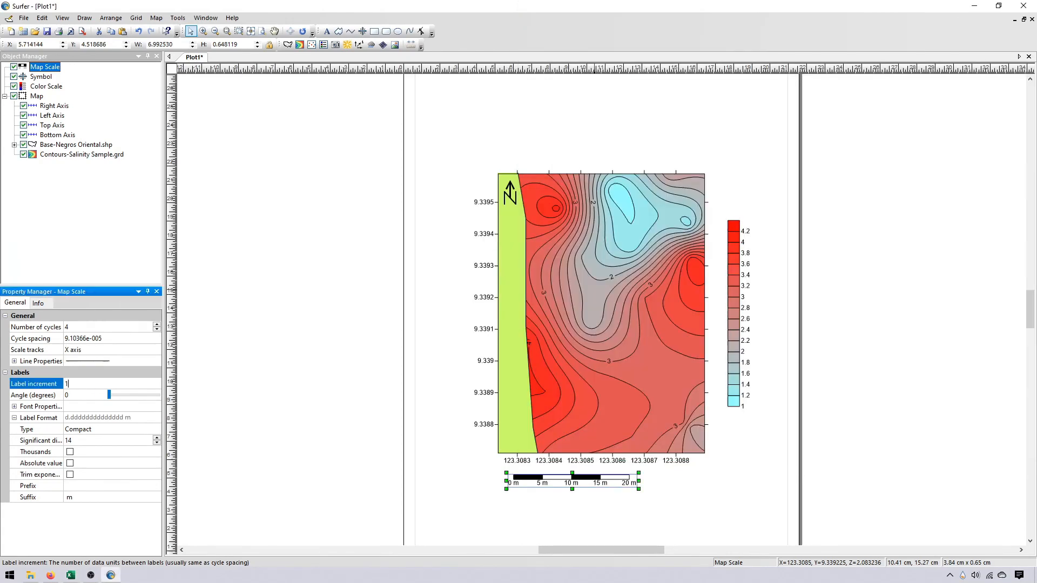
text(10)
key(Return)
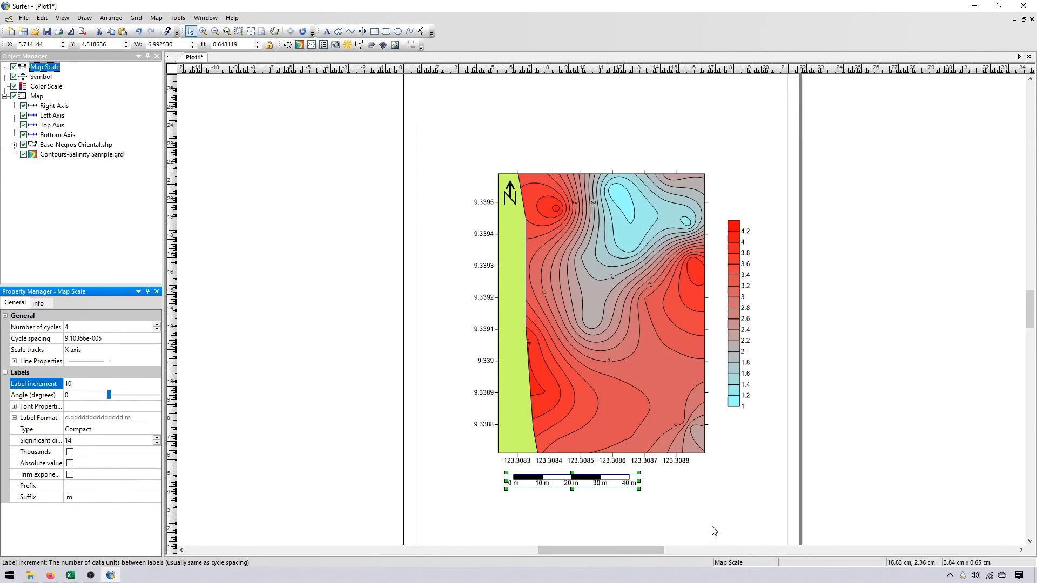
Move the scale bar just below the bottom axis labels, aligned with the map's left edge.
click(543, 479)
click(520, 463)
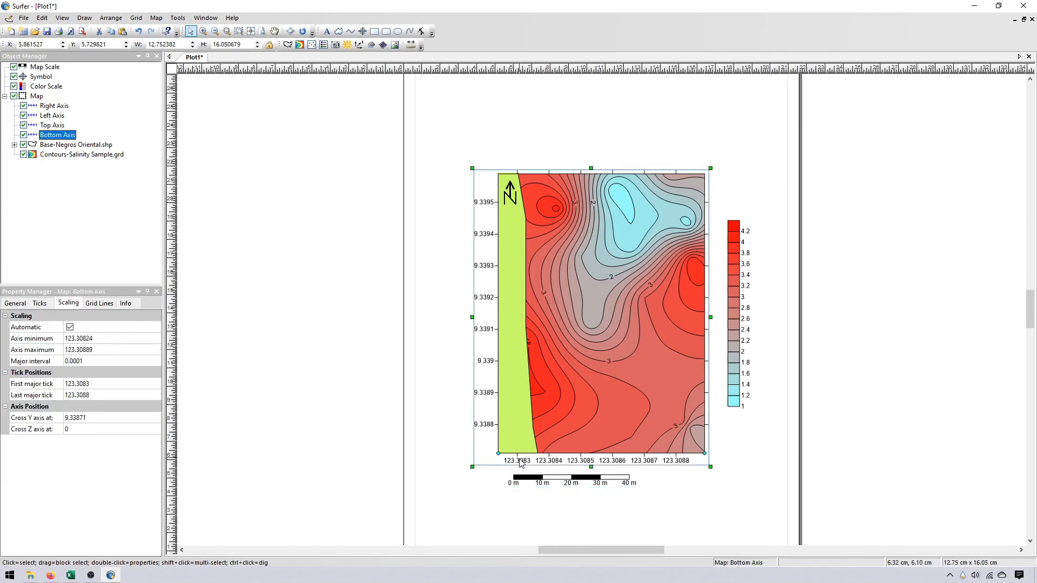
drag(533, 480, 521, 476)
click(595, 525)
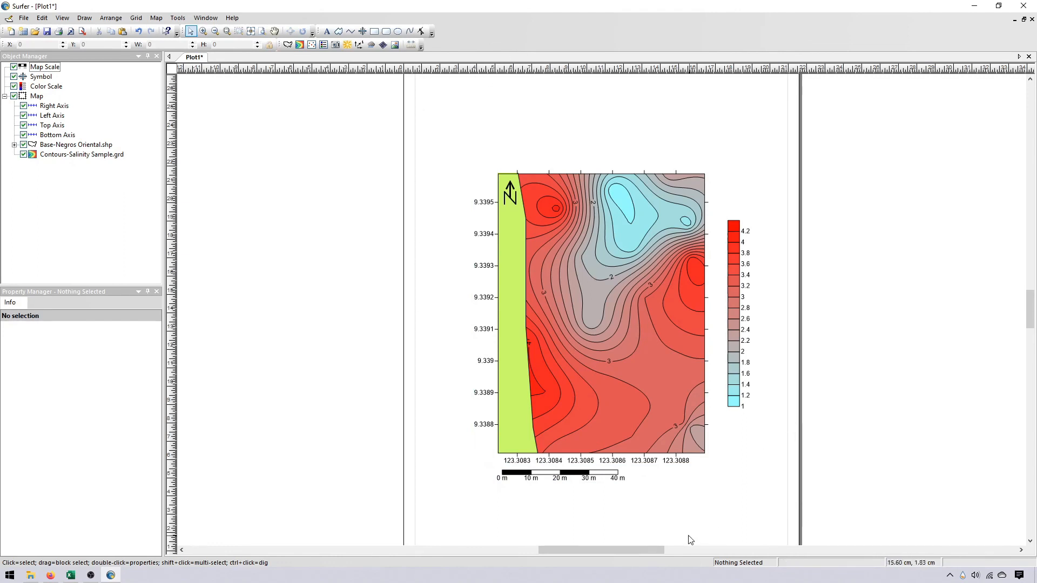
Try the scale bar inside the map's lower-right corner, comparing that placement with the spot below the bottom axis.
click(574, 477)
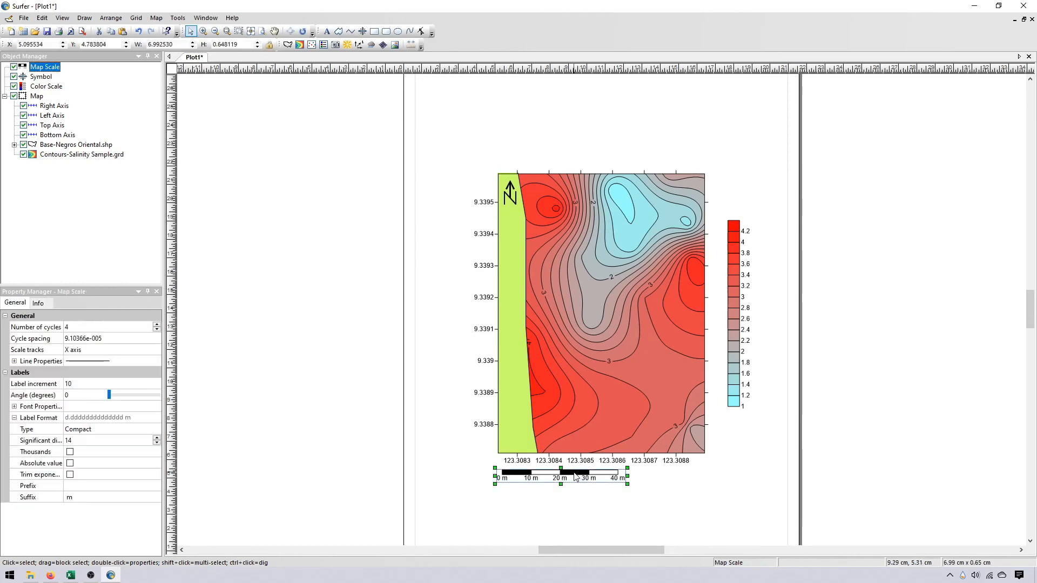
drag(576, 477, 651, 438)
click(667, 487)
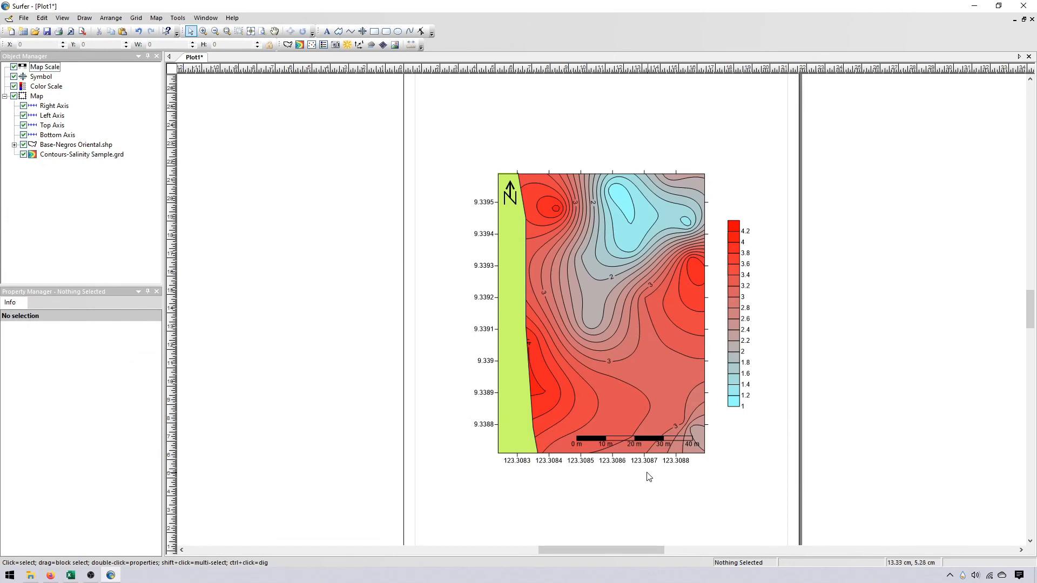
drag(634, 440, 575, 472)
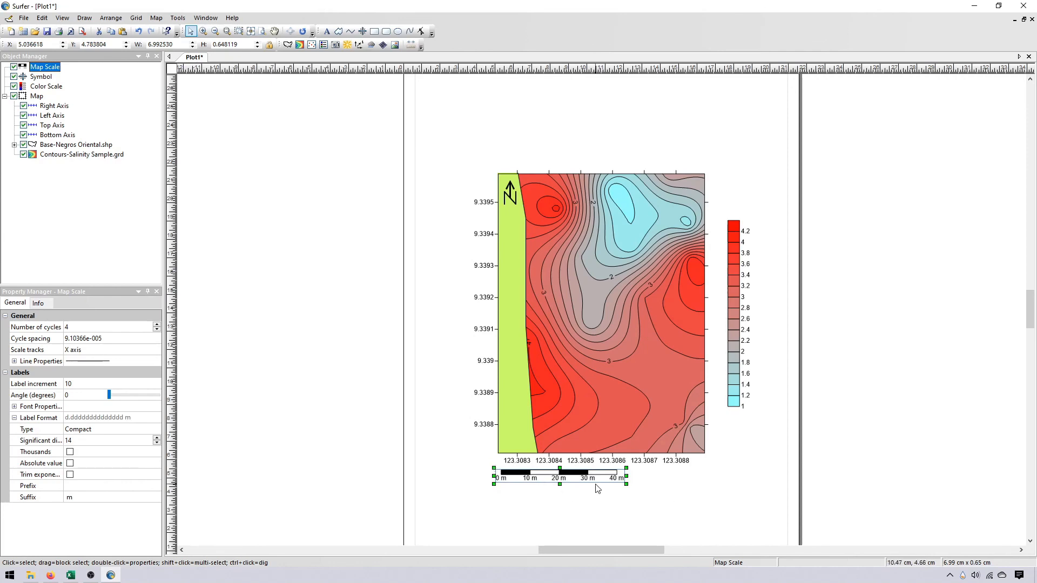
drag(580, 469, 658, 436)
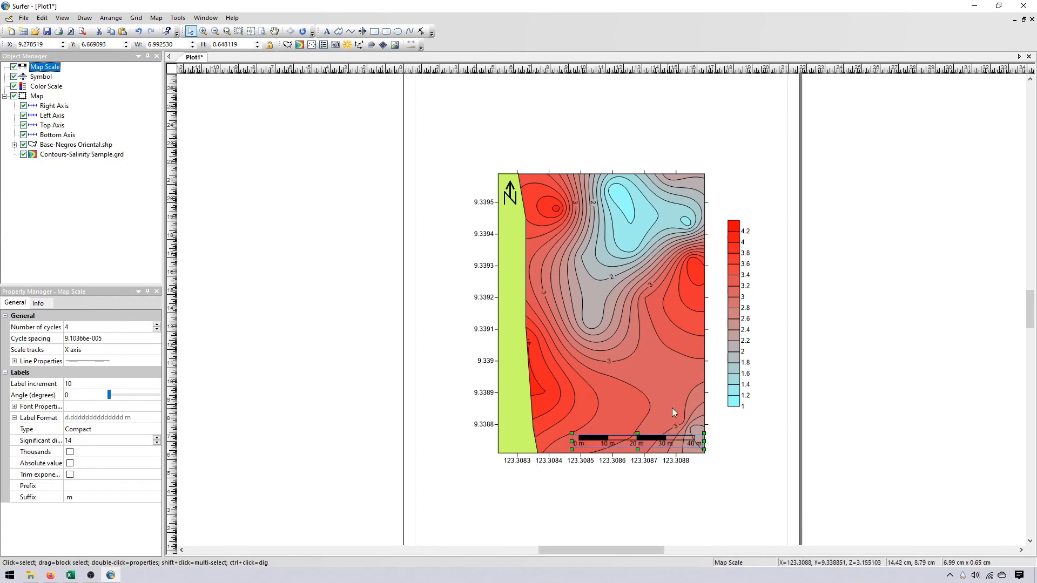
Set the scale bar's line opacity to 60% and place the bar below the bottom axis, near the map's lower-left corner.
click(15, 419)
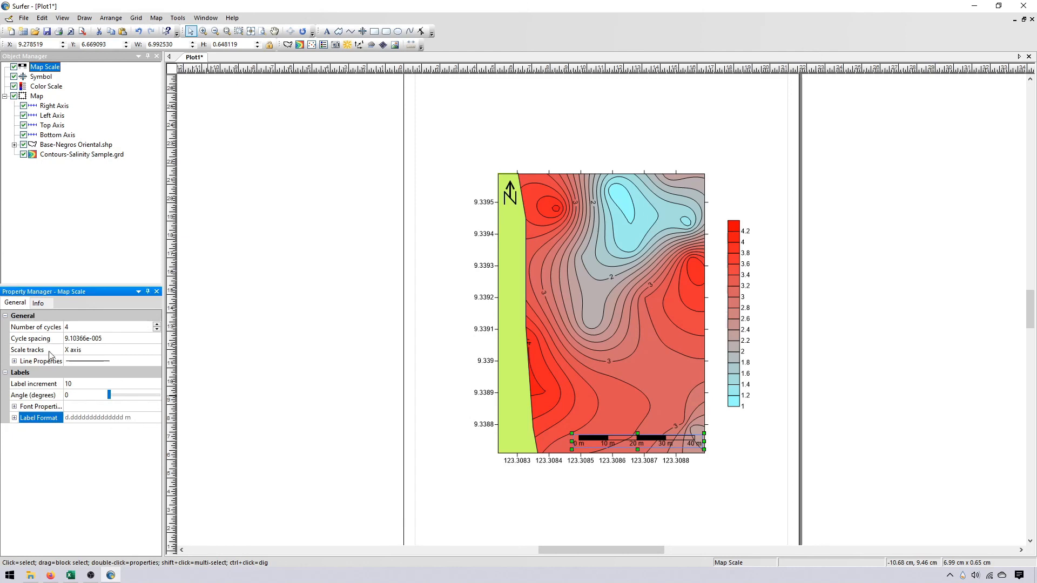
click(15, 361)
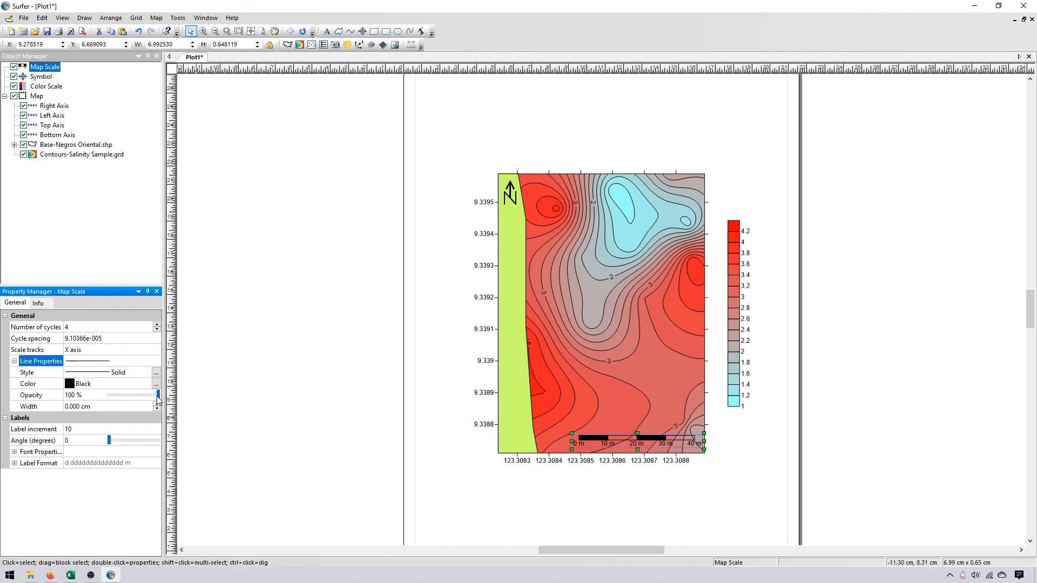
drag(157, 397, 139, 400)
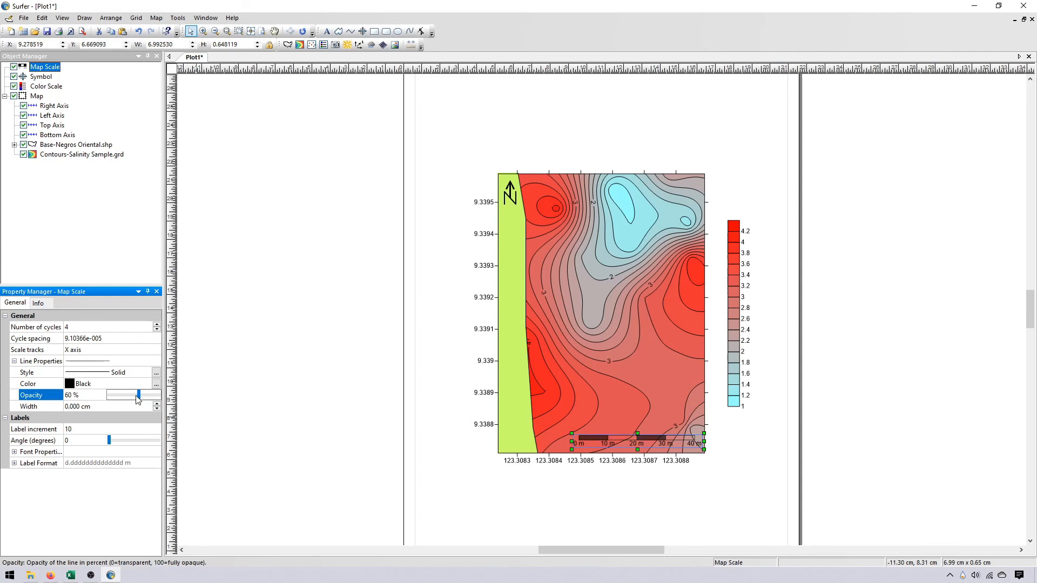
click(481, 502)
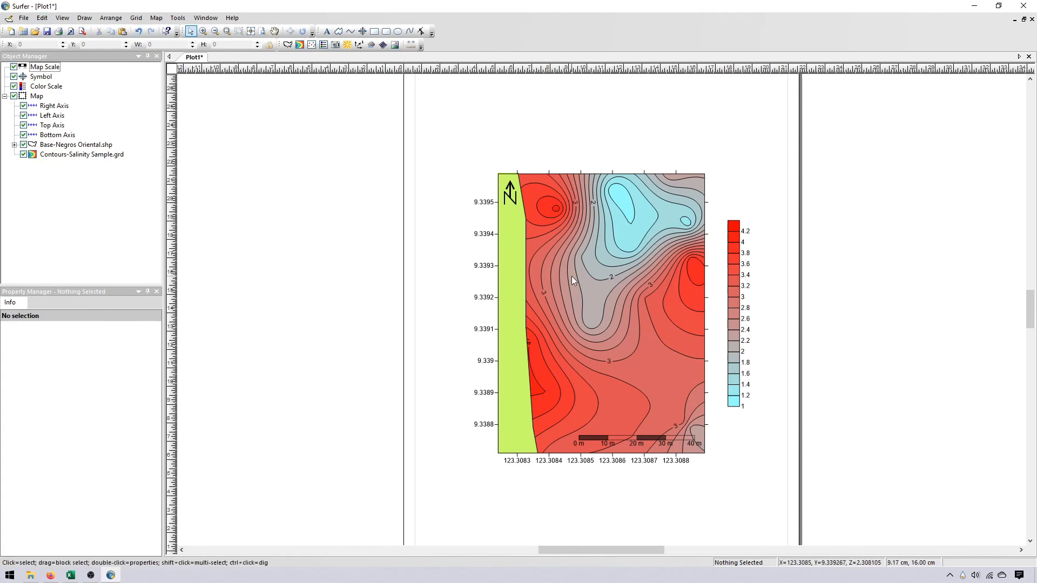
drag(660, 436, 587, 475)
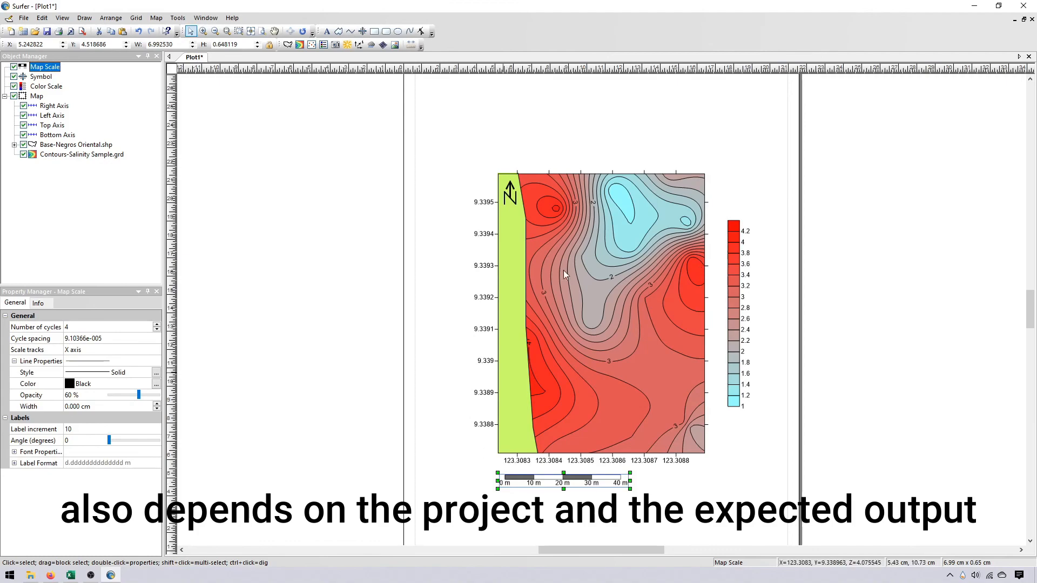